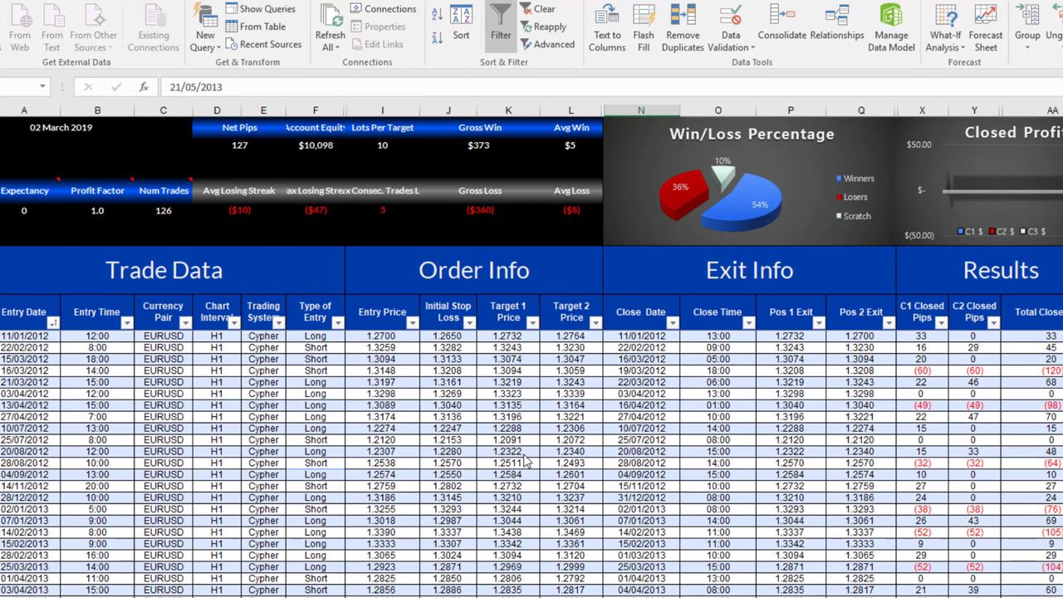
Step: Inspect the number of trades, the net pips and the win/loss percentage chart in the backtest summary
click(144, 212)
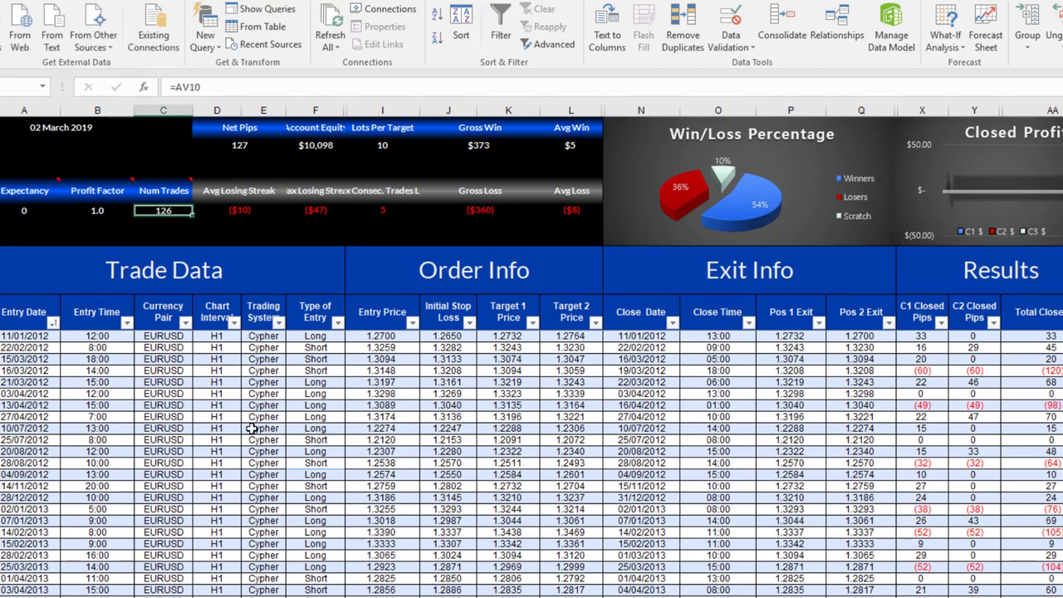
click(250, 149)
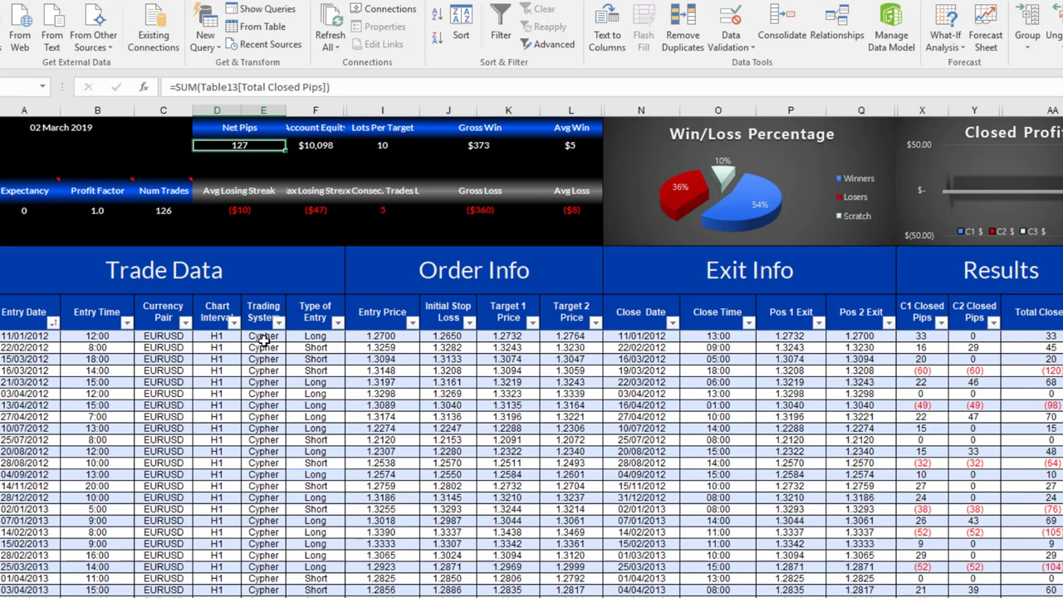
click(151, 210)
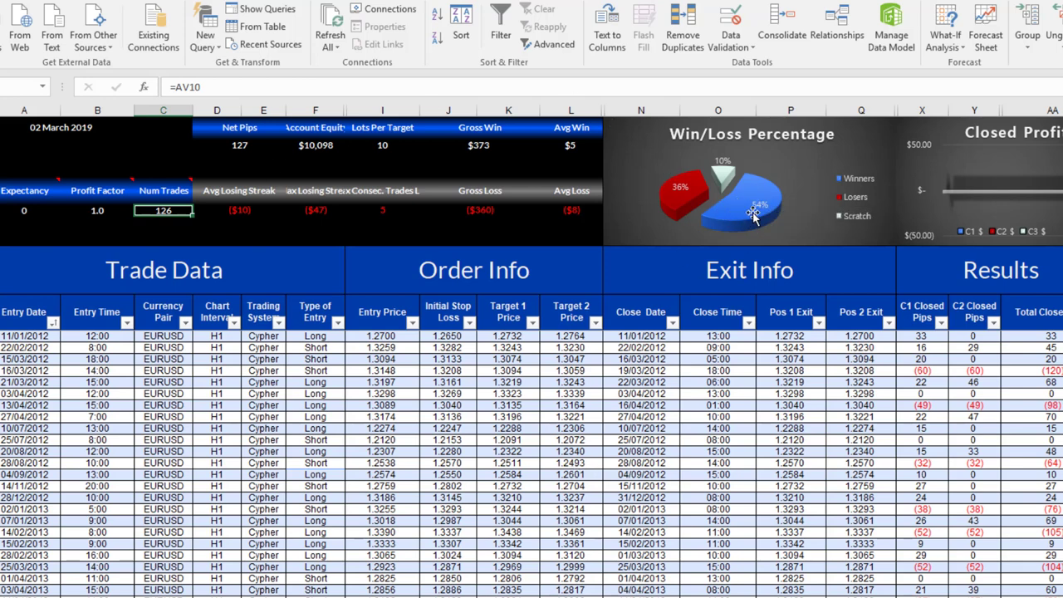
mouse_move(687, 208)
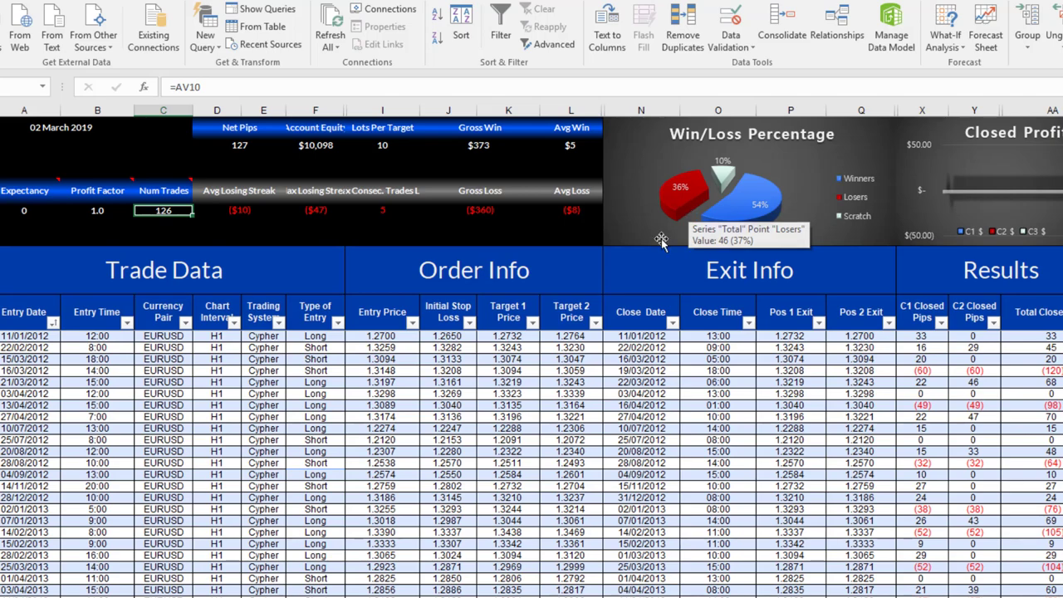
Step: Review the Total Closed Pips column through the trade list, highlighting notable stretches of losing and winning trades
click(719, 405)
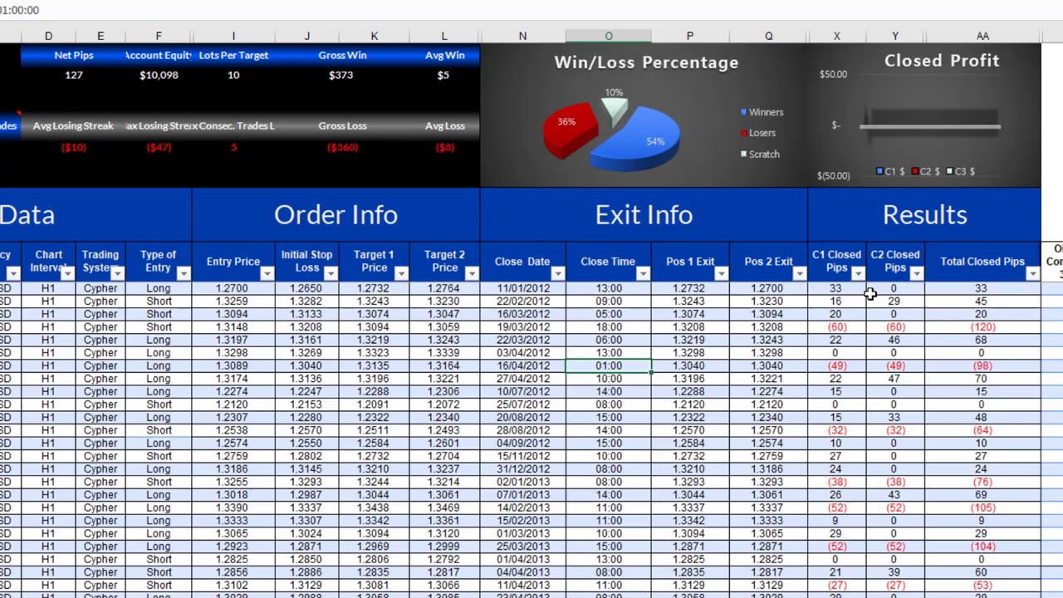
scroll(623, 175, down, 7)
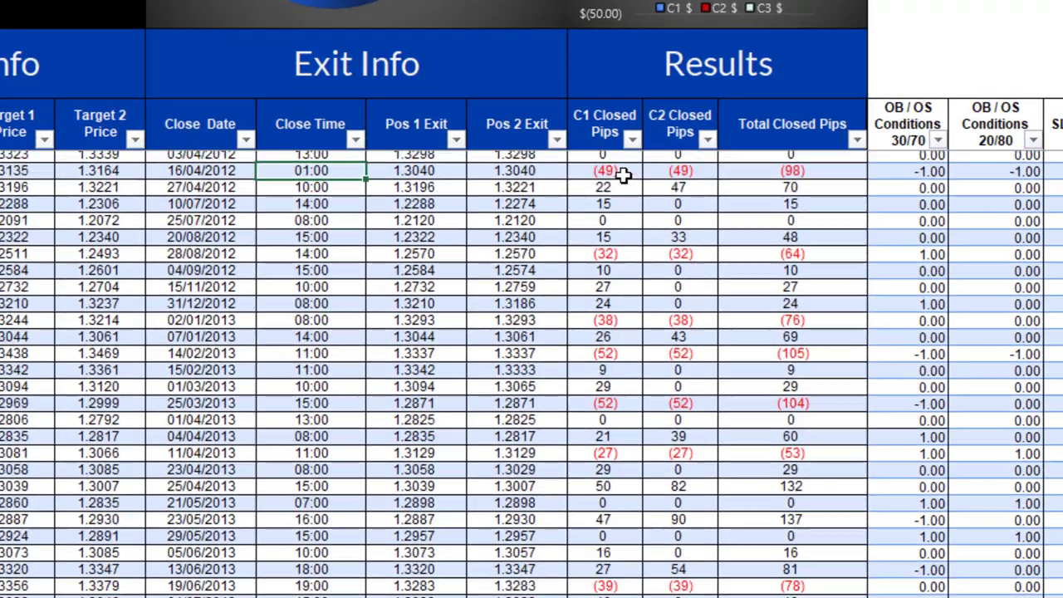
scroll(771, 381, down, 2)
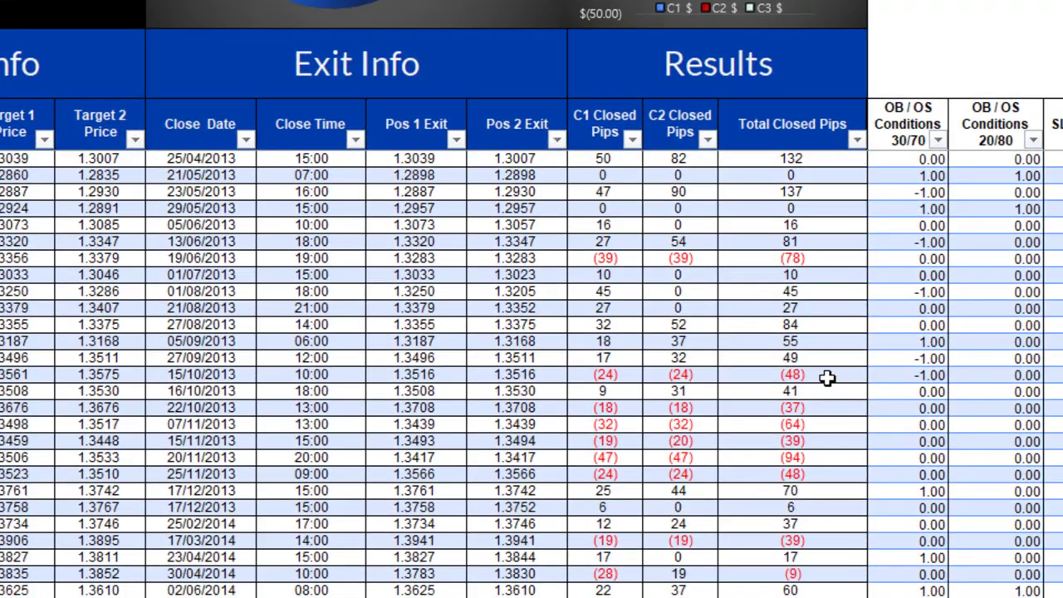
drag(824, 375, 816, 480)
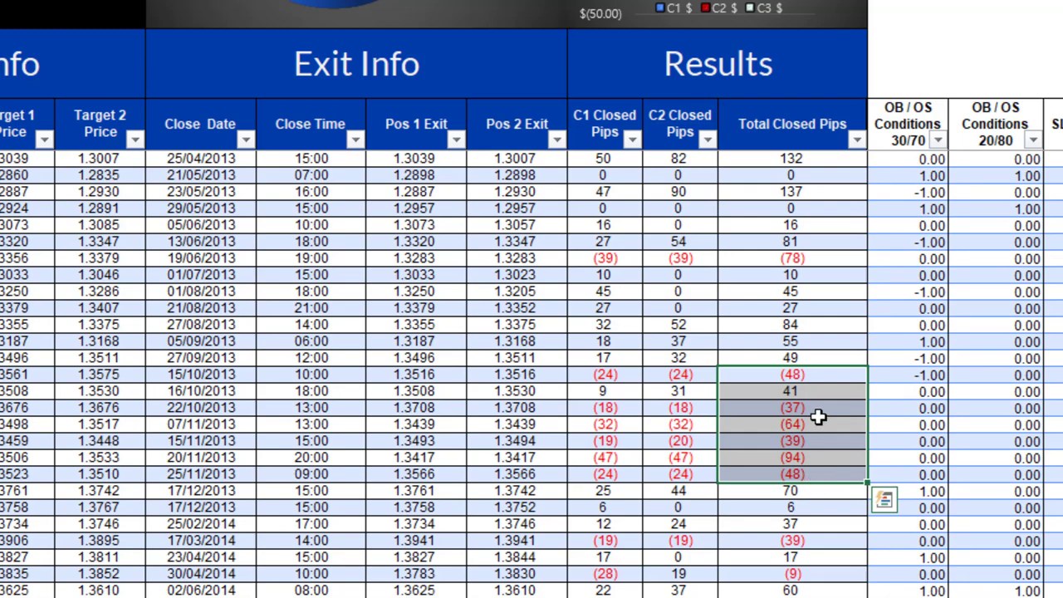
scroll(799, 496, down, 5)
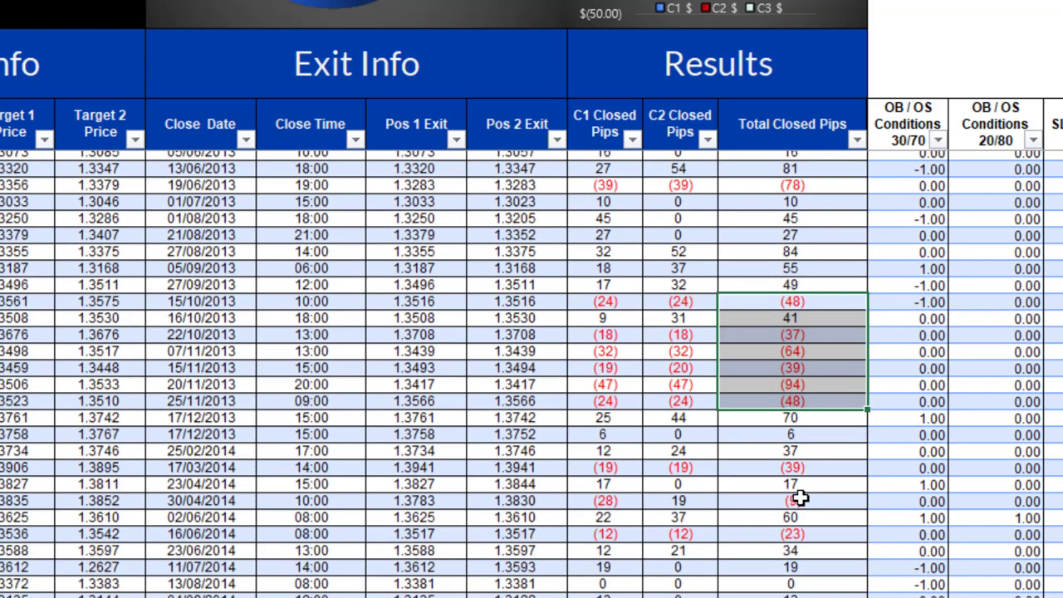
scroll(812, 382, down, 2)
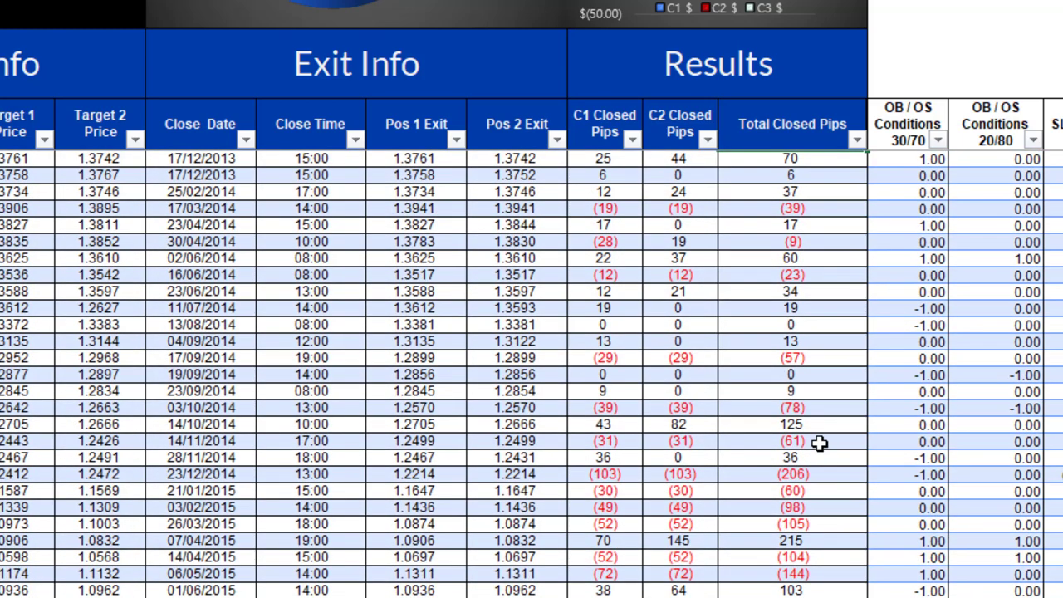
drag(818, 470, 822, 527)
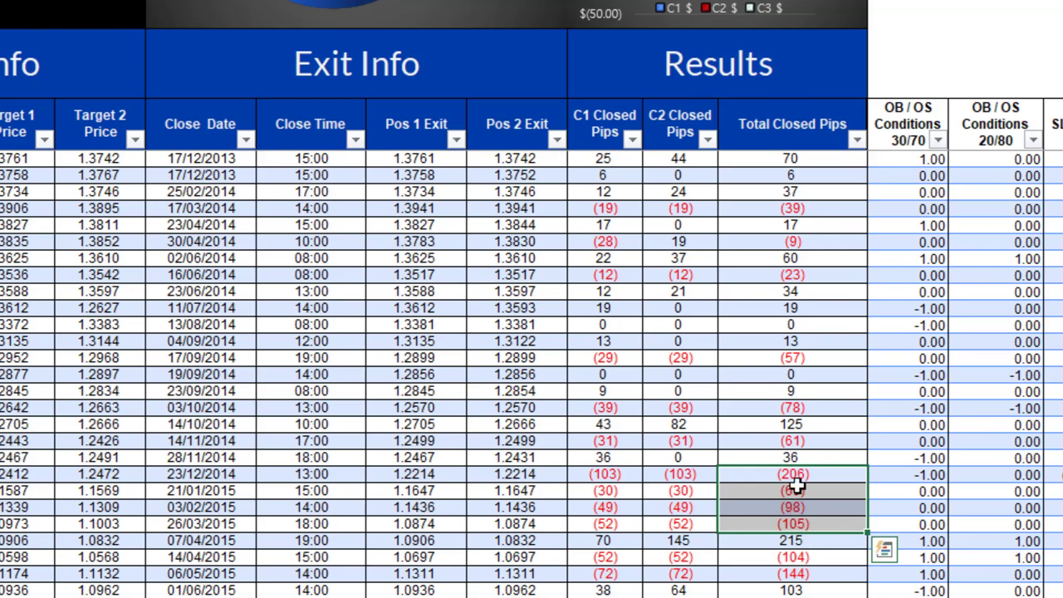
scroll(797, 539, down, 8)
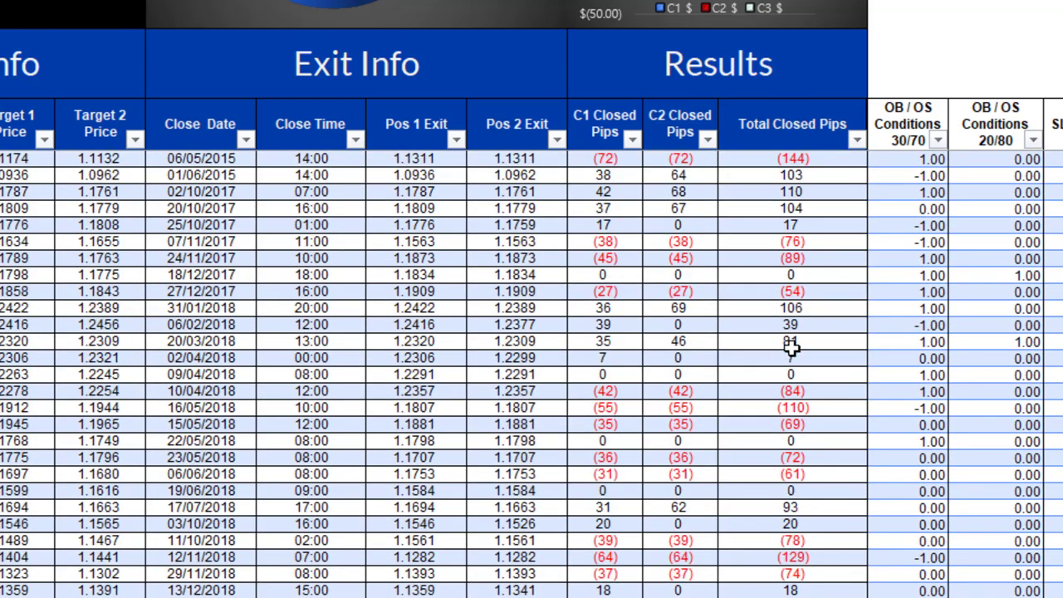
scroll(799, 489, down, 8)
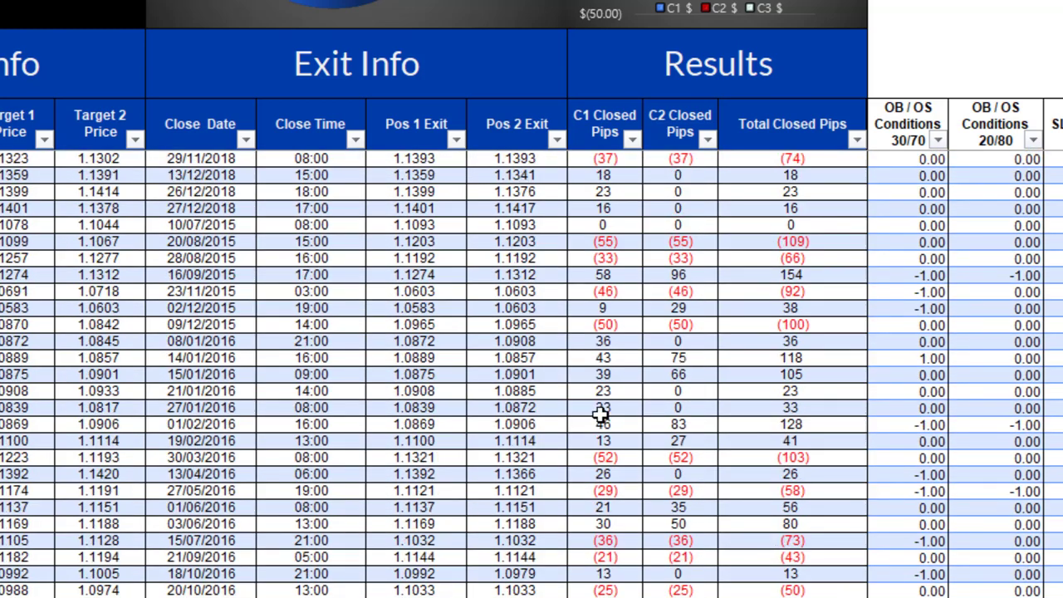
drag(805, 340, 768, 597)
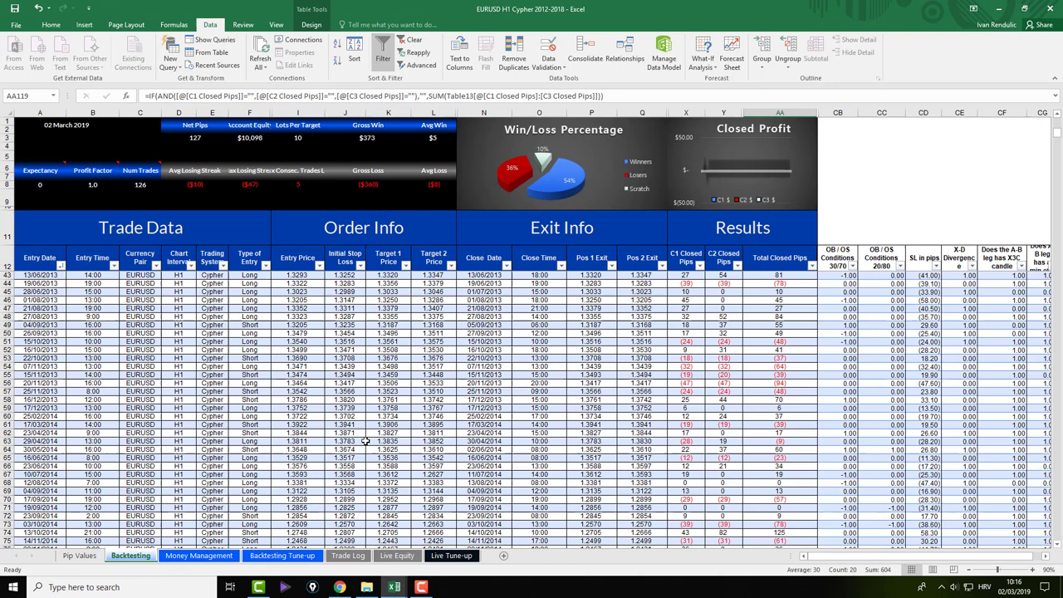
scroll(133, 411, up, 20)
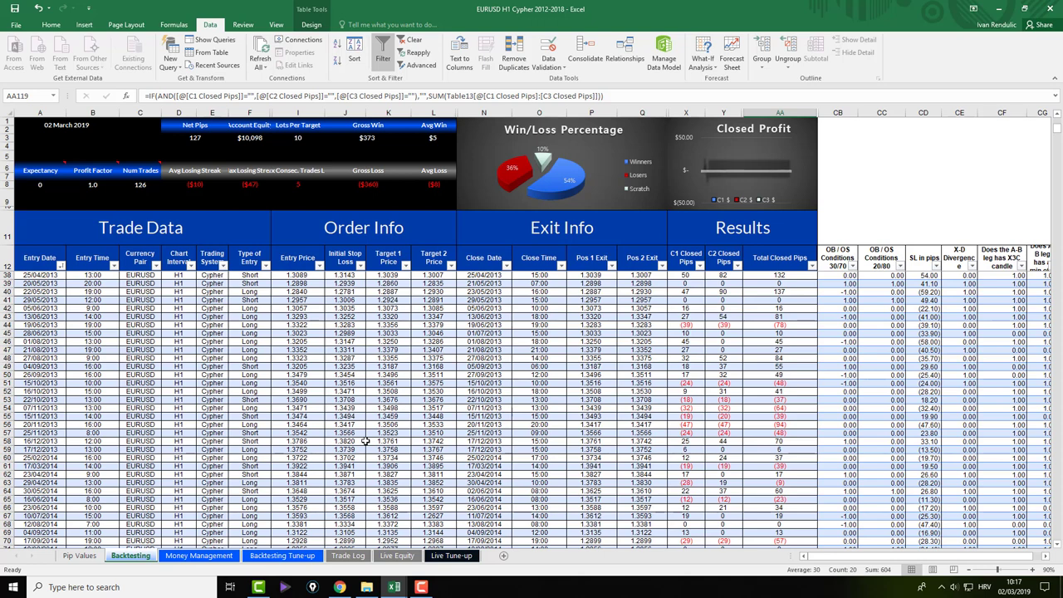
Step: Switch to the Backtesting Tune-up sheet and examine the pivot table's filter criteria and the closed pips per entry hour
click(282, 556)
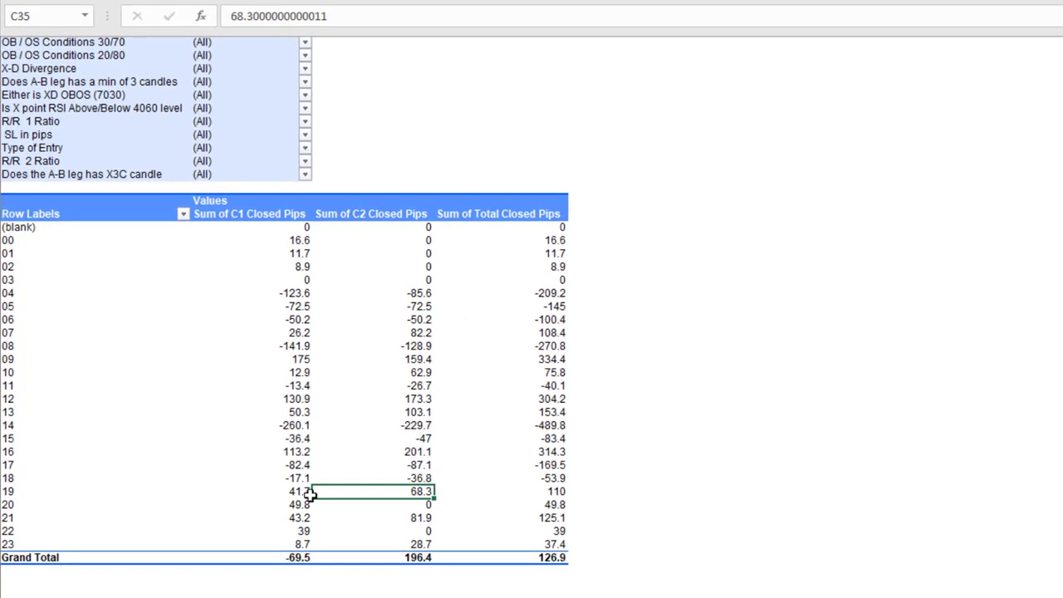
mouse_move(515, 489)
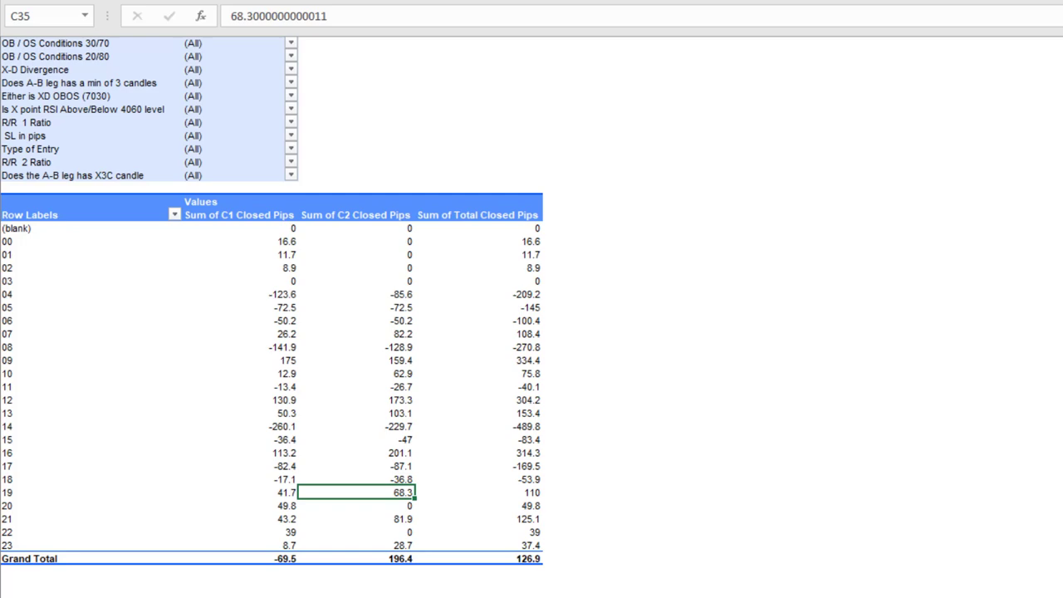
scroll(531, 315, up, 5)
scroll(531, 315, down, 5)
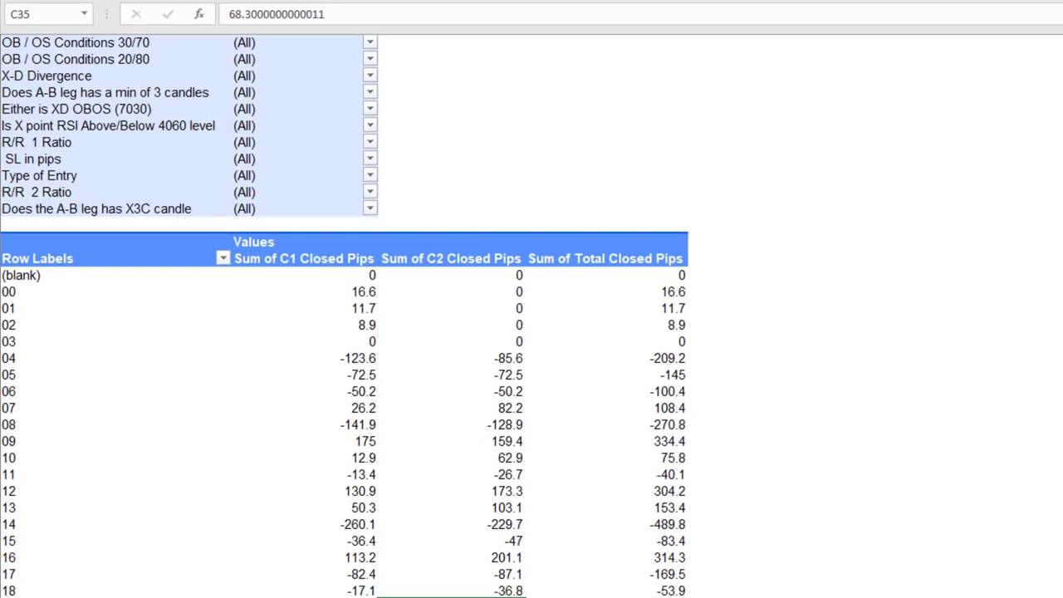
click(491, 135)
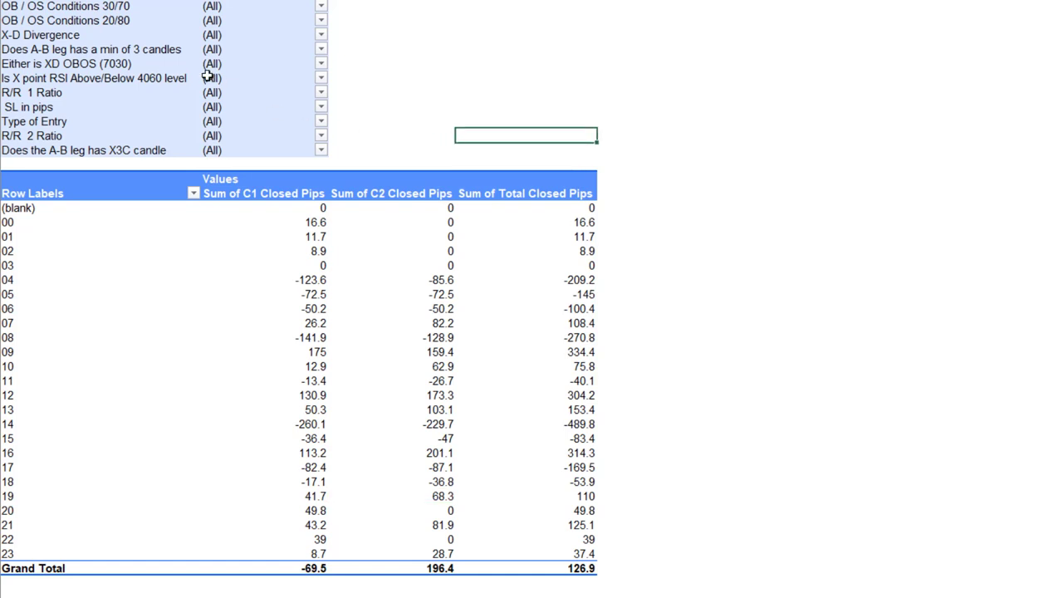
click(103, 20)
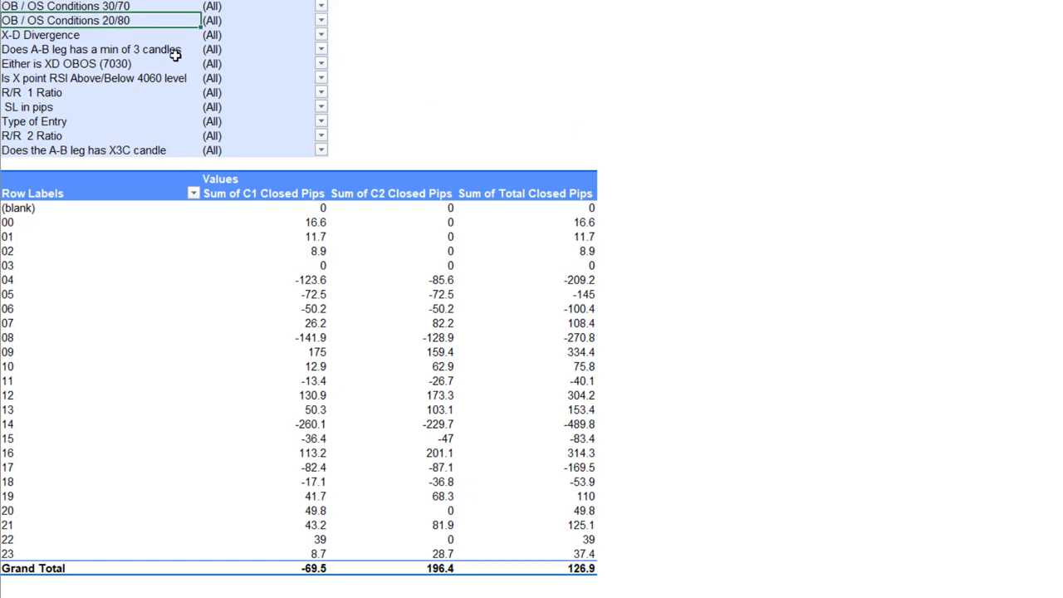
click(118, 37)
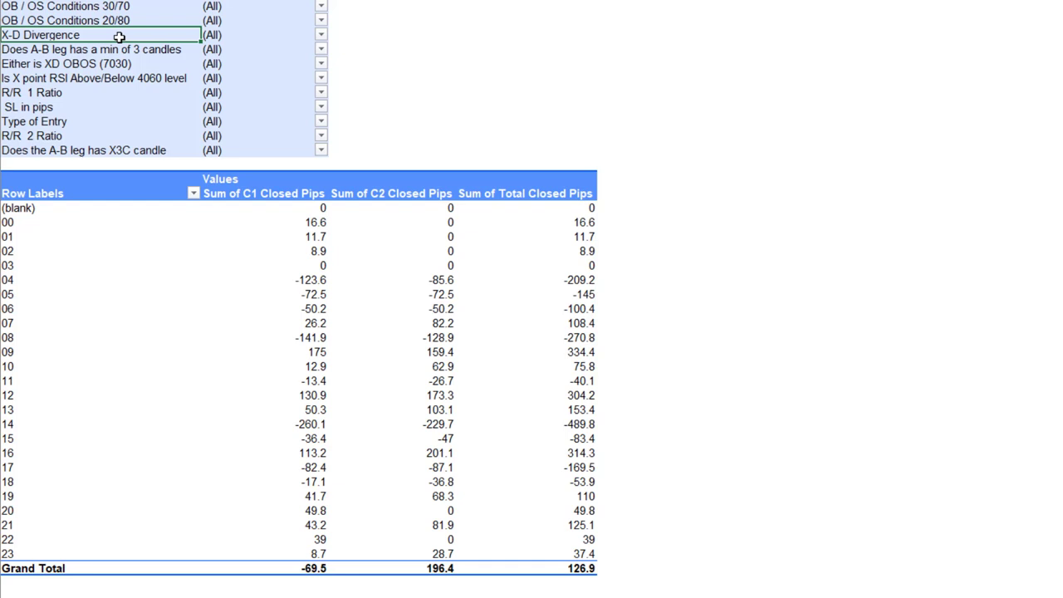
click(44, 68)
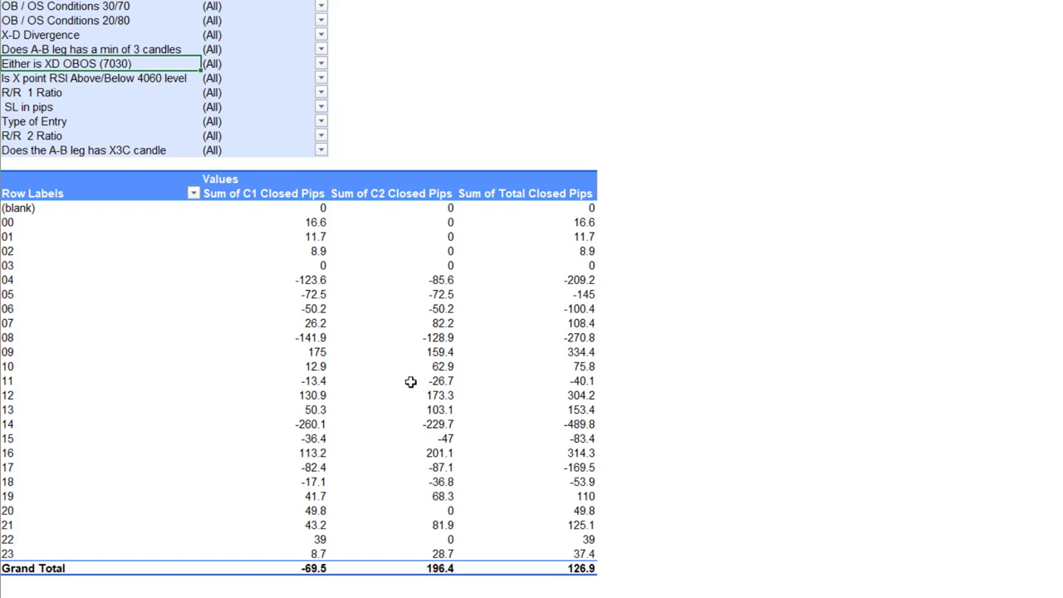
mouse_move(410, 381)
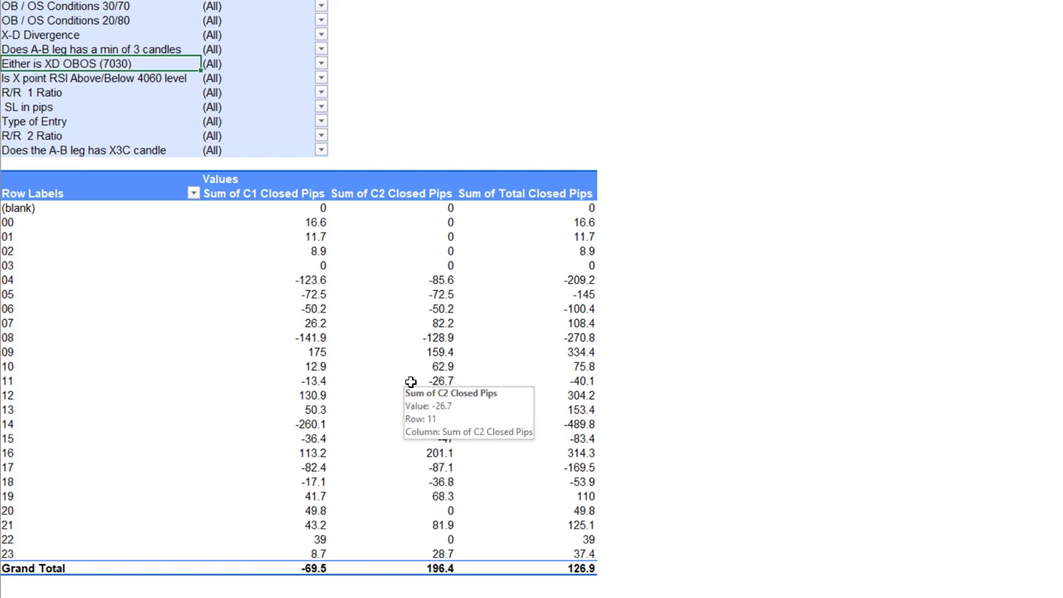
Step: Filter the pivot table's row labels to show only entry hours 06 through 17
click(193, 194)
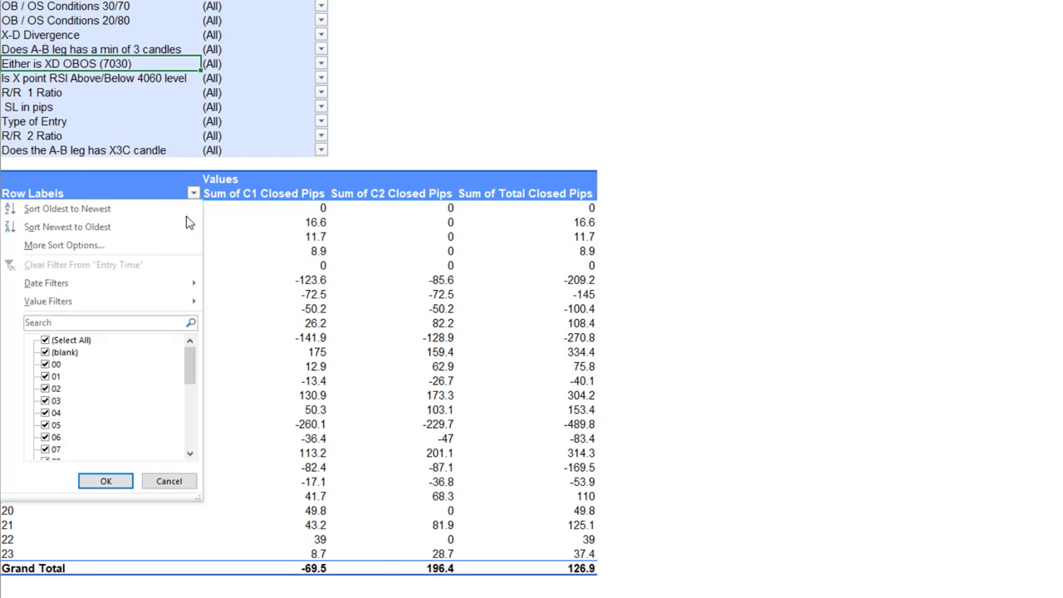
click(45, 340)
drag(191, 369, 189, 394)
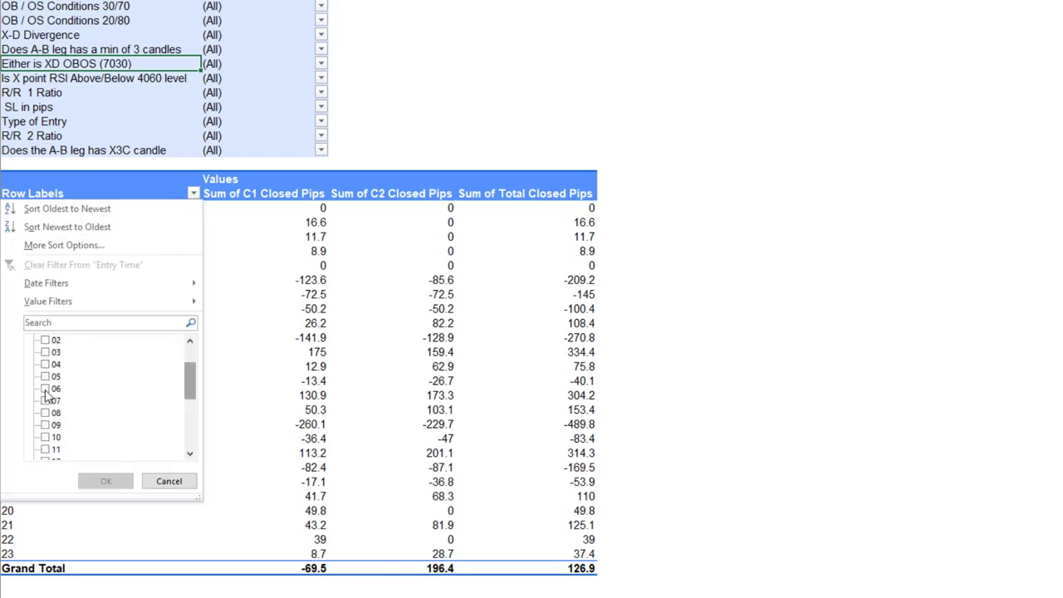
click(44, 388)
click(45, 400)
click(45, 412)
click(45, 424)
click(45, 436)
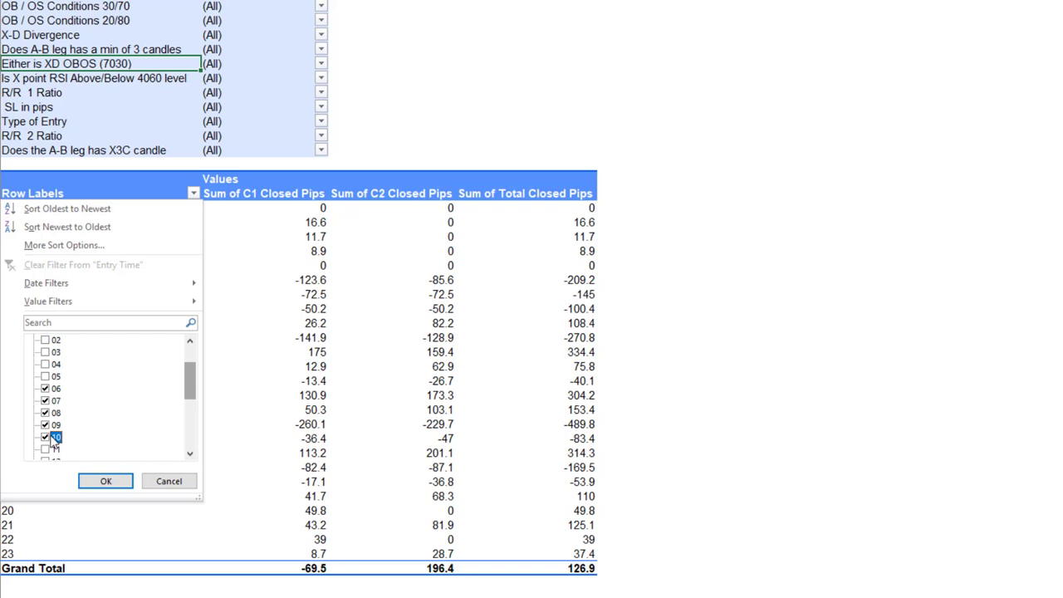
scroll(47, 437, down, 2)
click(44, 388)
click(45, 400)
click(45, 413)
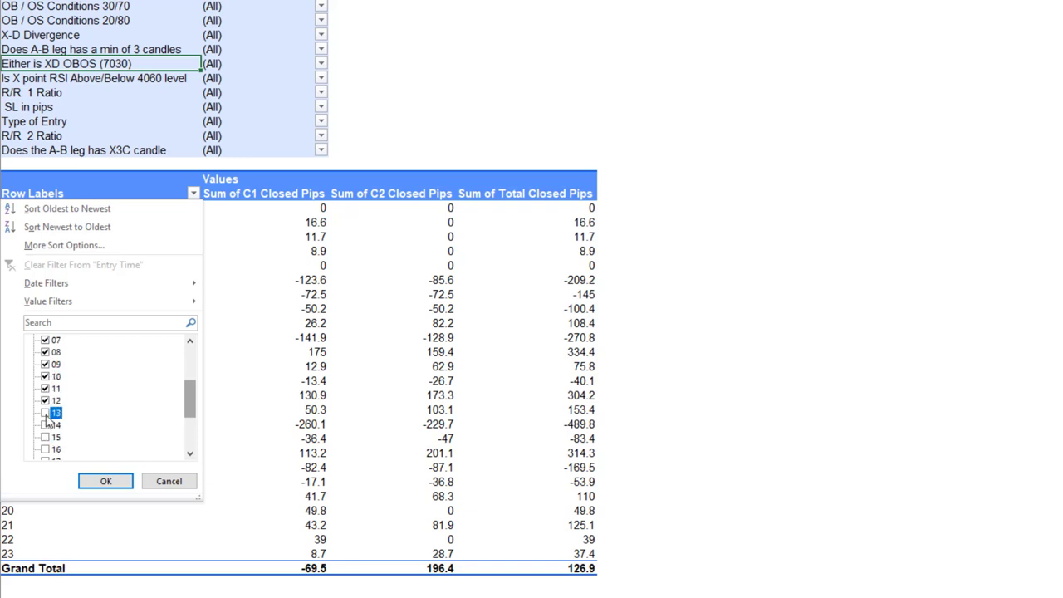
click(45, 424)
click(44, 449)
click(44, 437)
scroll(47, 437, down, 2)
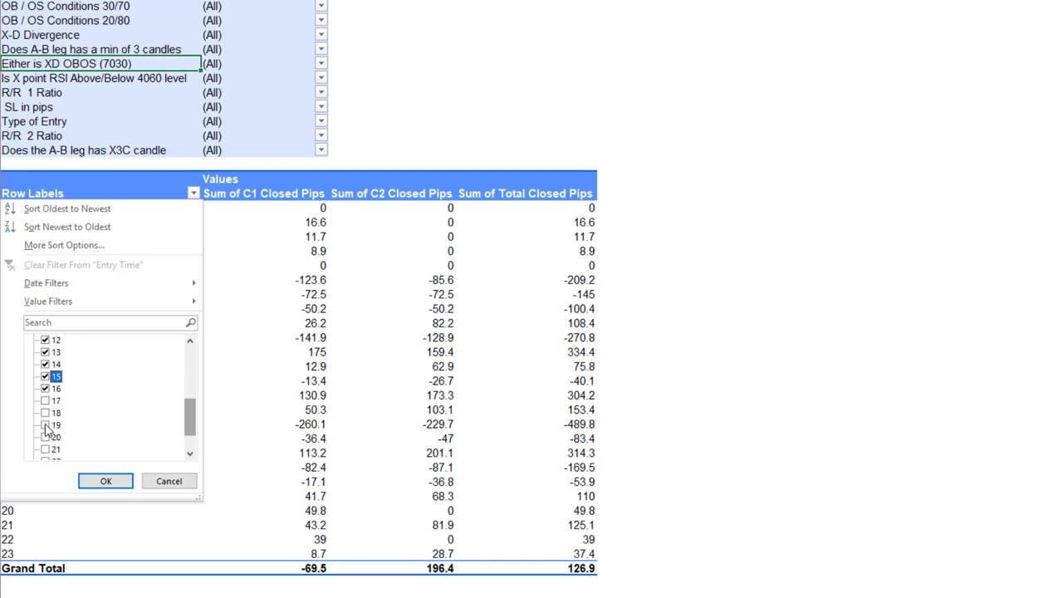
click(45, 400)
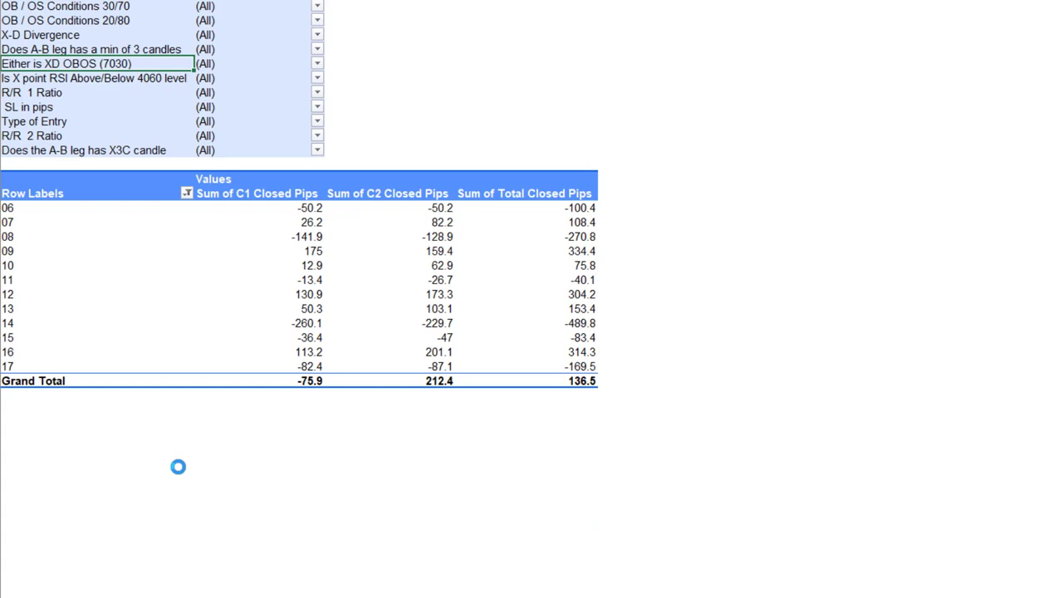
Step: Examine the filtered grand total and highlight the entry hours 14 to 17, then check the entry time filter without changing it
click(584, 394)
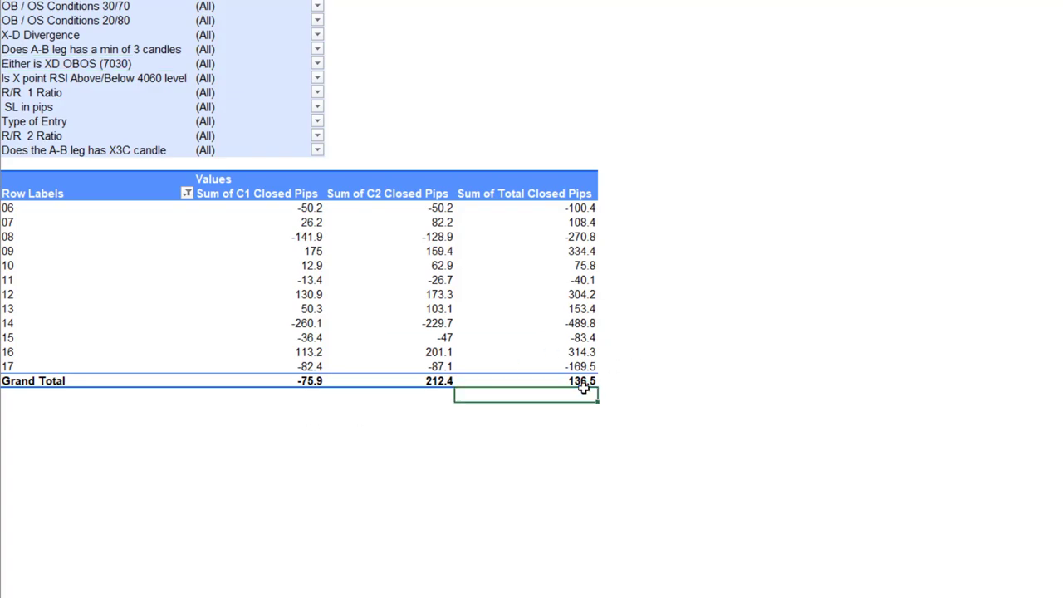
click(85, 590)
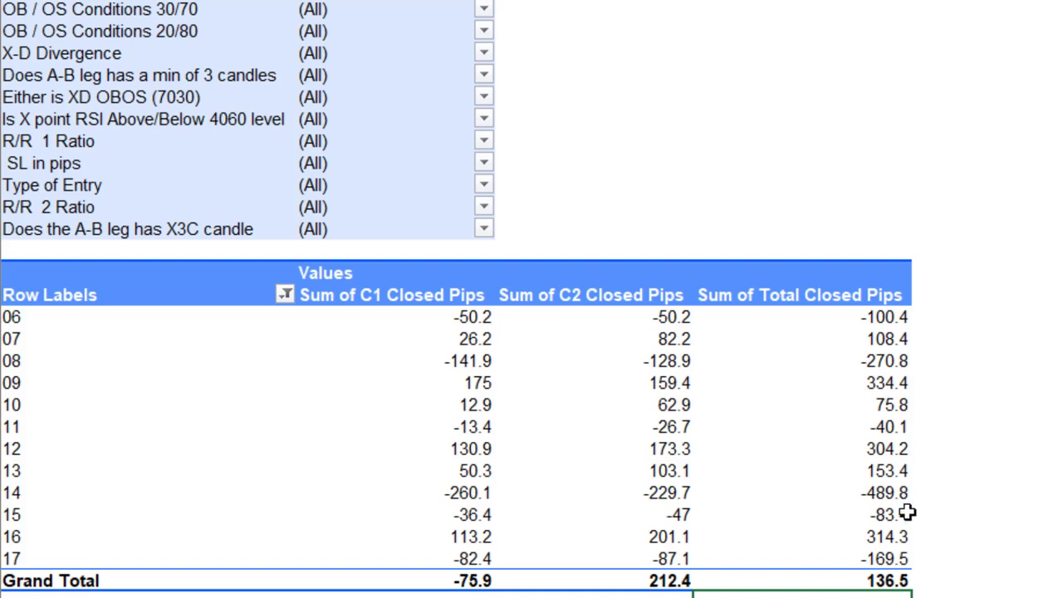
drag(882, 492, 50, 558)
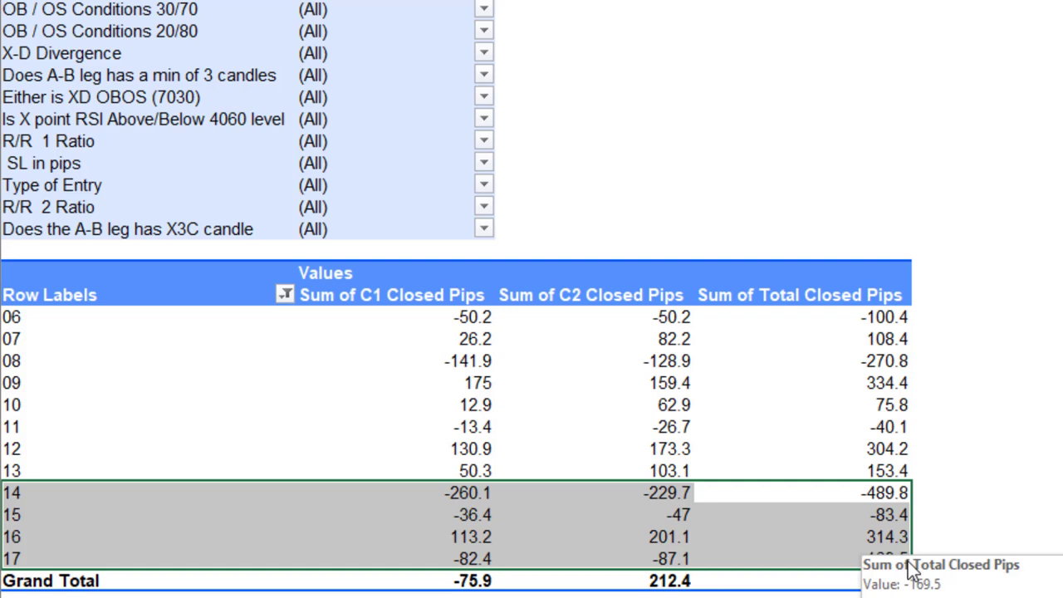
click(1005, 579)
drag(934, 490, 52, 558)
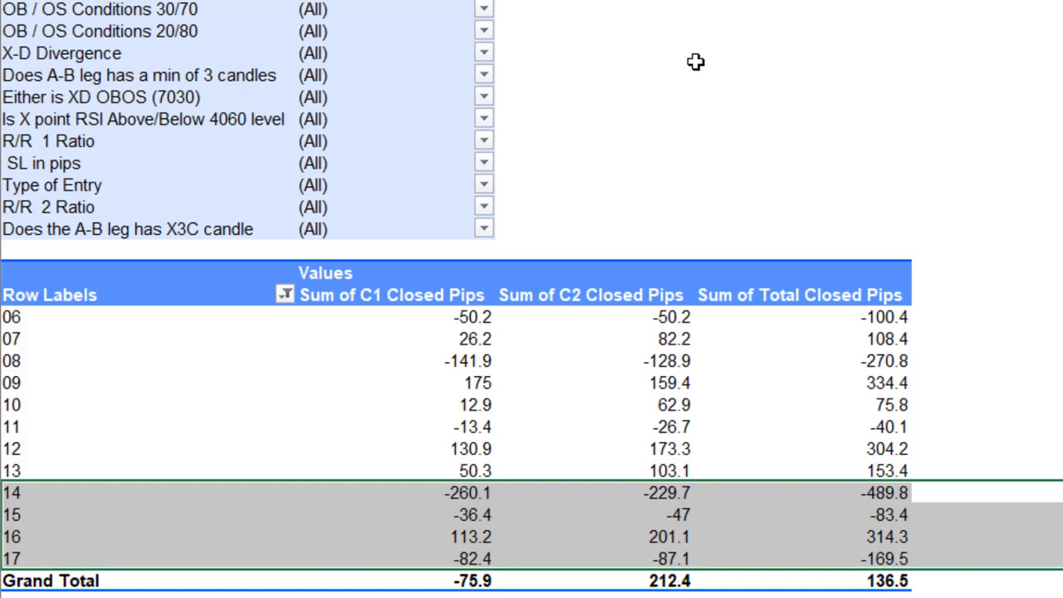
click(285, 293)
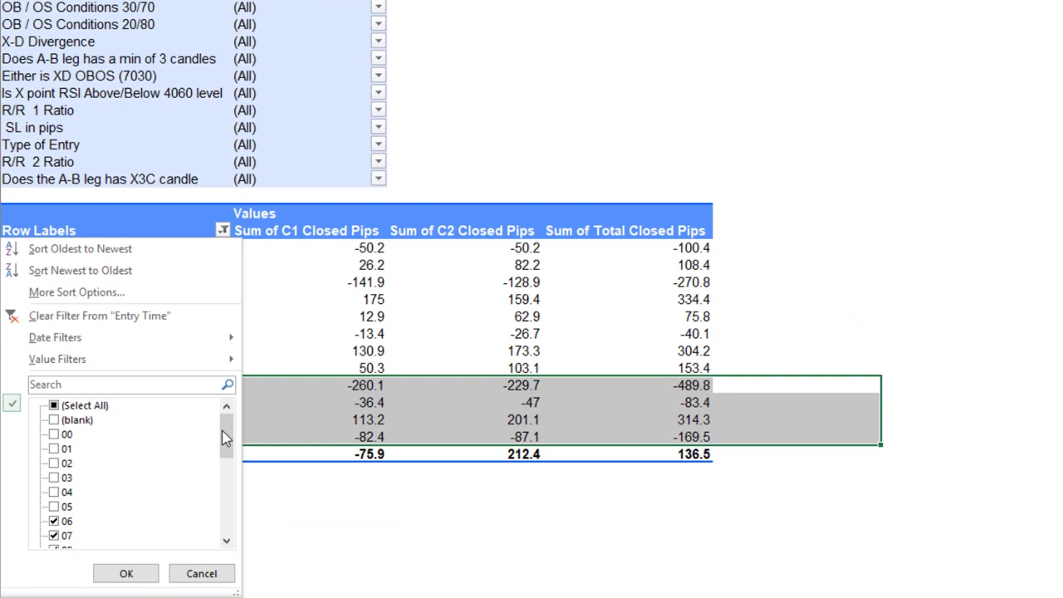
click(208, 554)
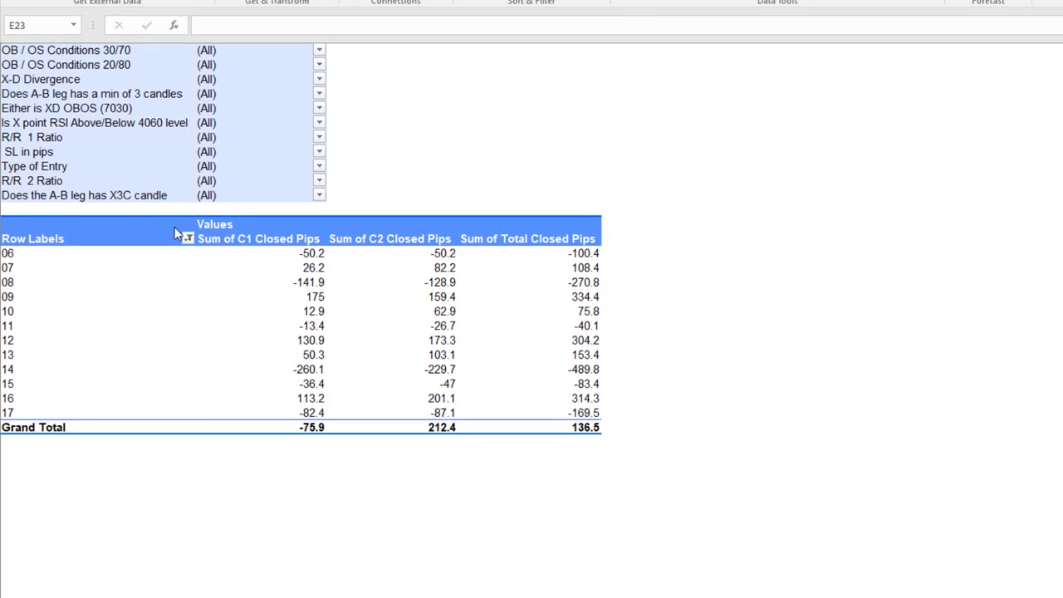
Step: Exclude entry hours 14, 15, 16 and 17 from the pivot table's row labels filter, keeping hours 06 through 13
click(188, 229)
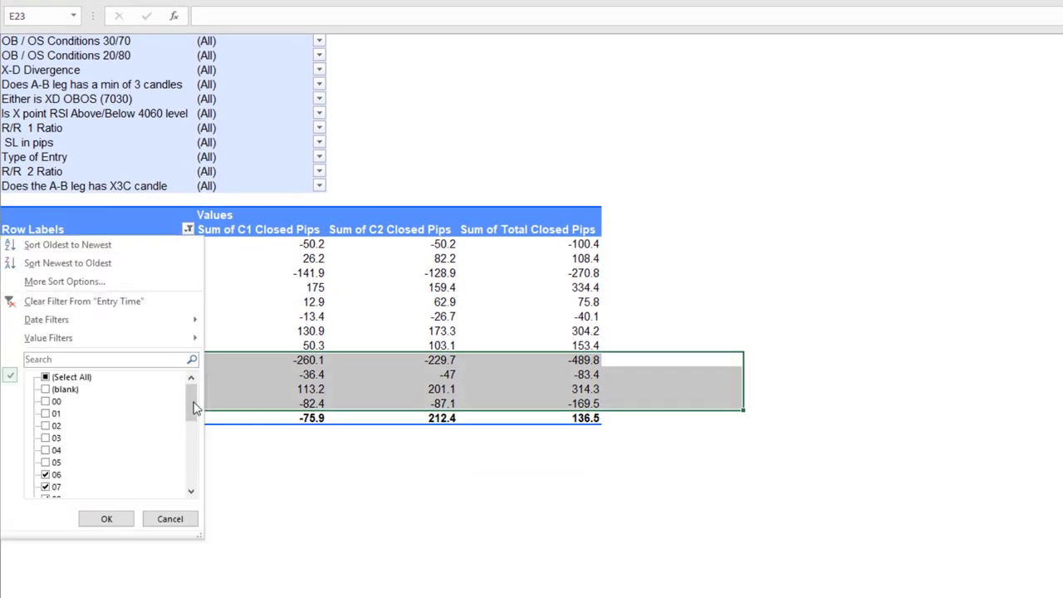
drag(191, 404, 189, 432)
scroll(154, 451, down, 1)
click(46, 450)
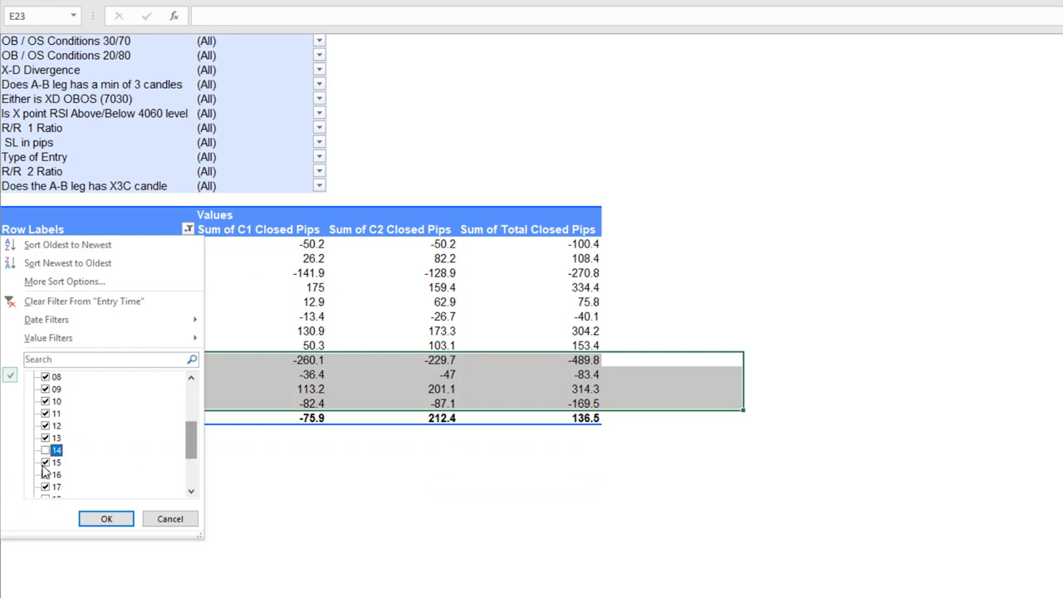
click(46, 462)
click(45, 474)
click(45, 487)
click(99, 516)
click(382, 459)
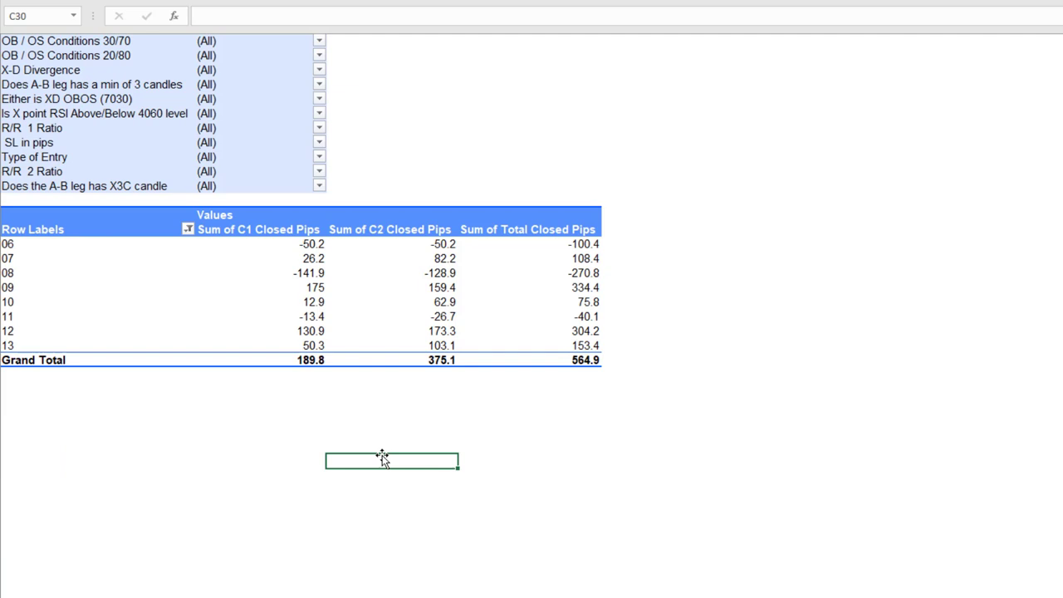
click(582, 402)
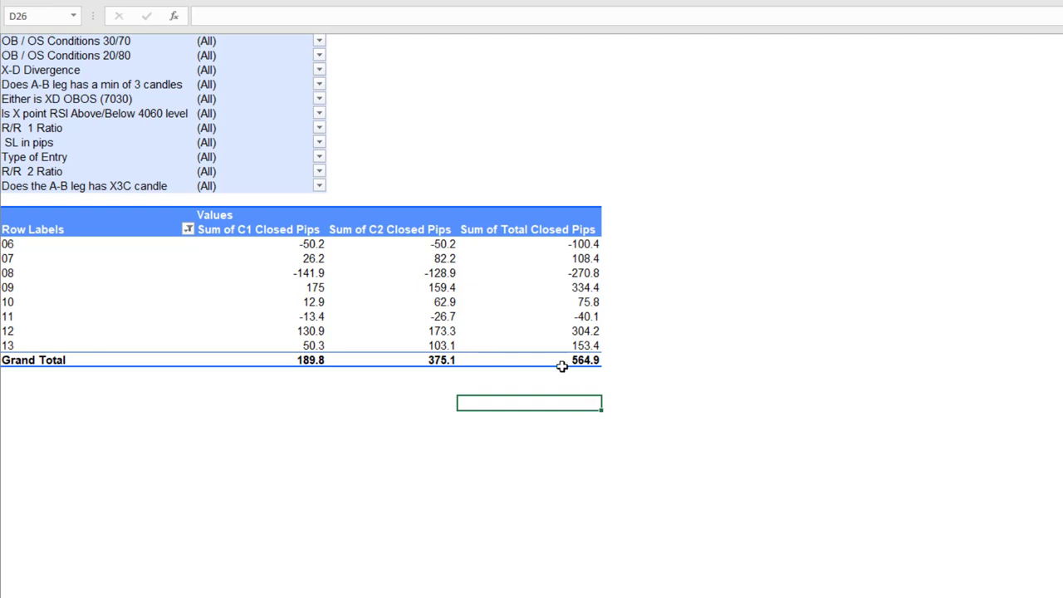
Step: Filter SL in pips to exclude the values (103.30) and 107.10, looking through the whole list for outliers
click(319, 142)
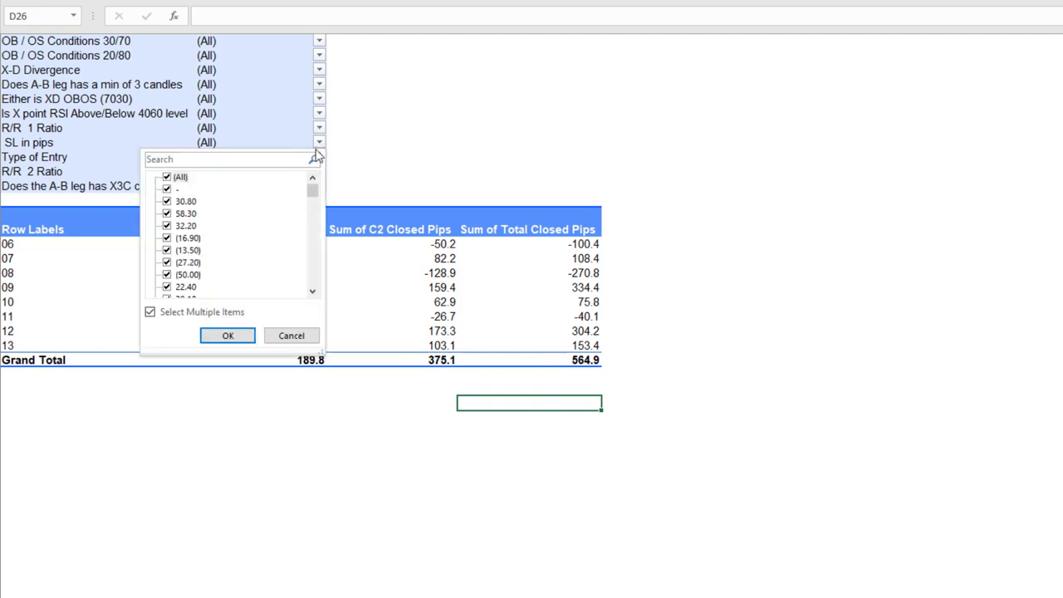
drag(318, 350, 492, 528)
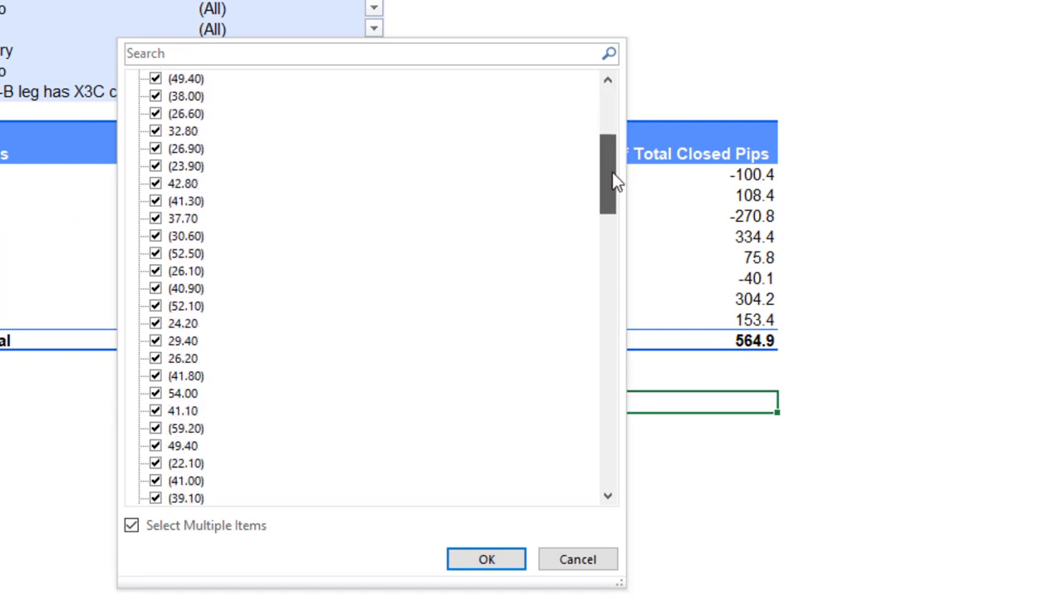
drag(614, 181, 617, 293)
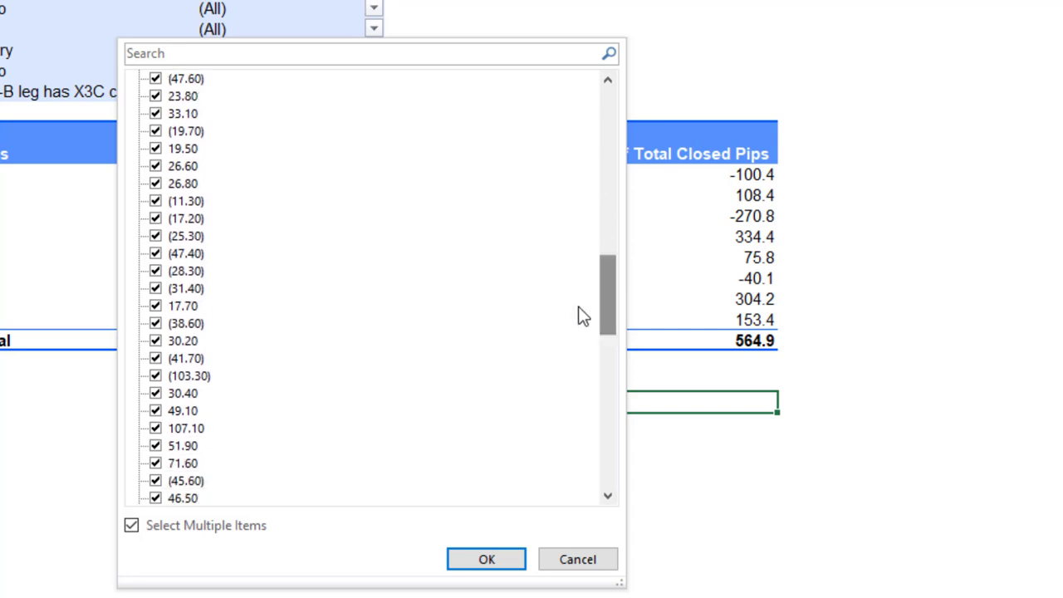
click(156, 376)
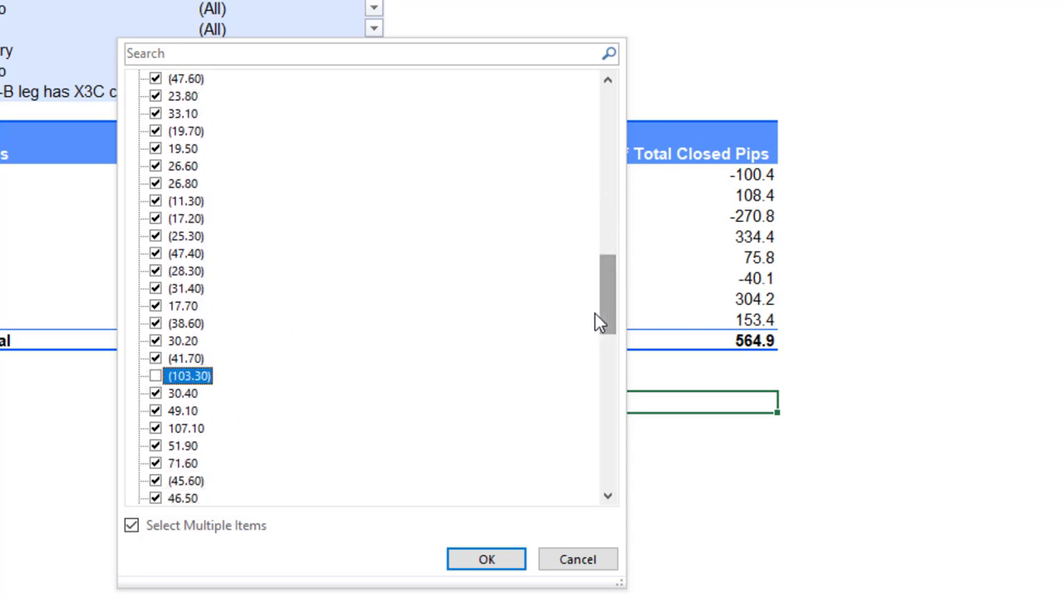
click(155, 427)
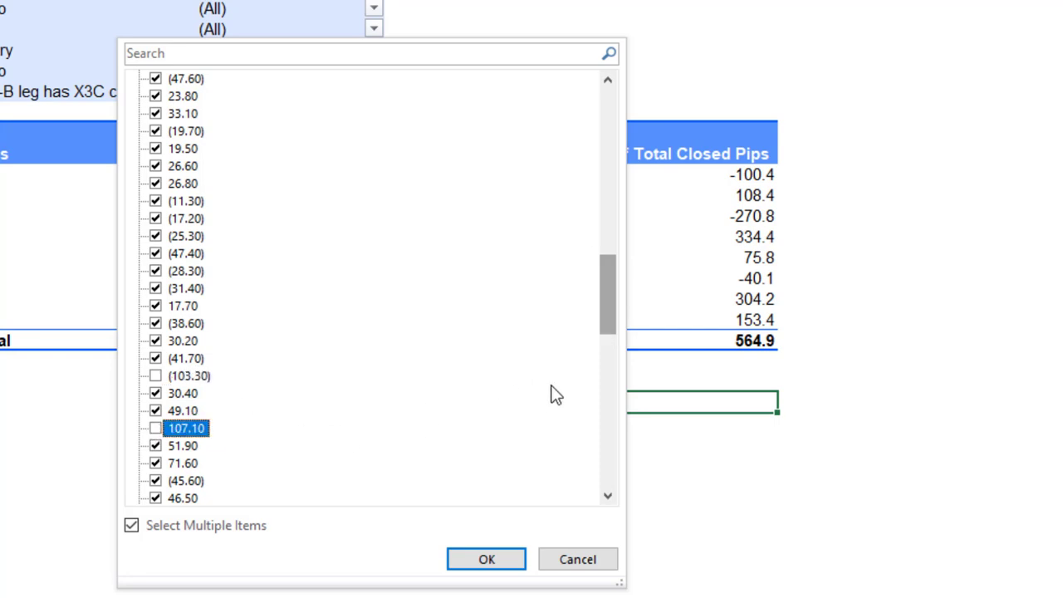
drag(611, 301, 613, 473)
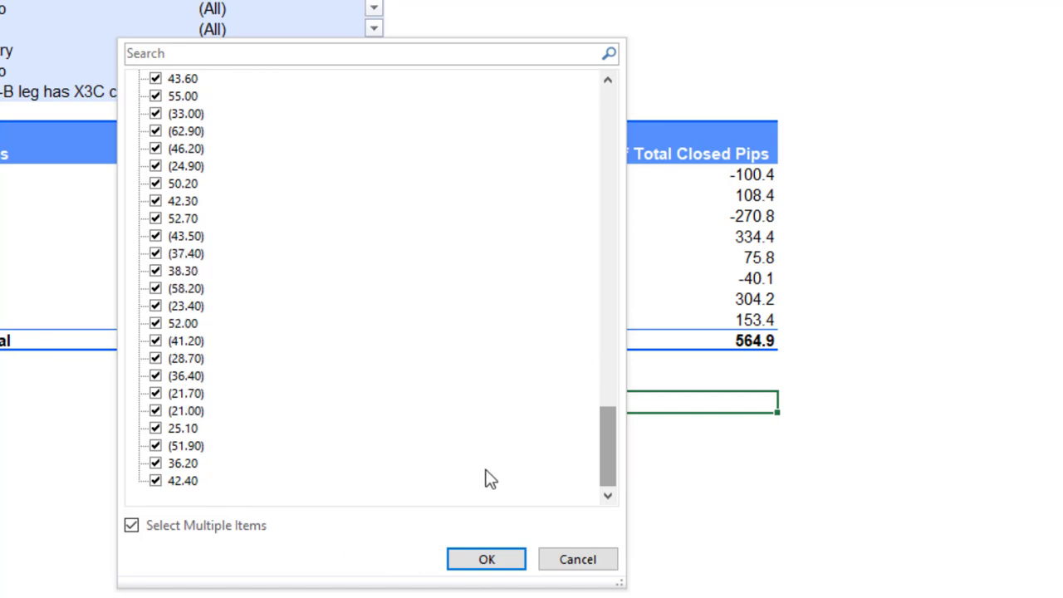
drag(608, 451, 612, 124)
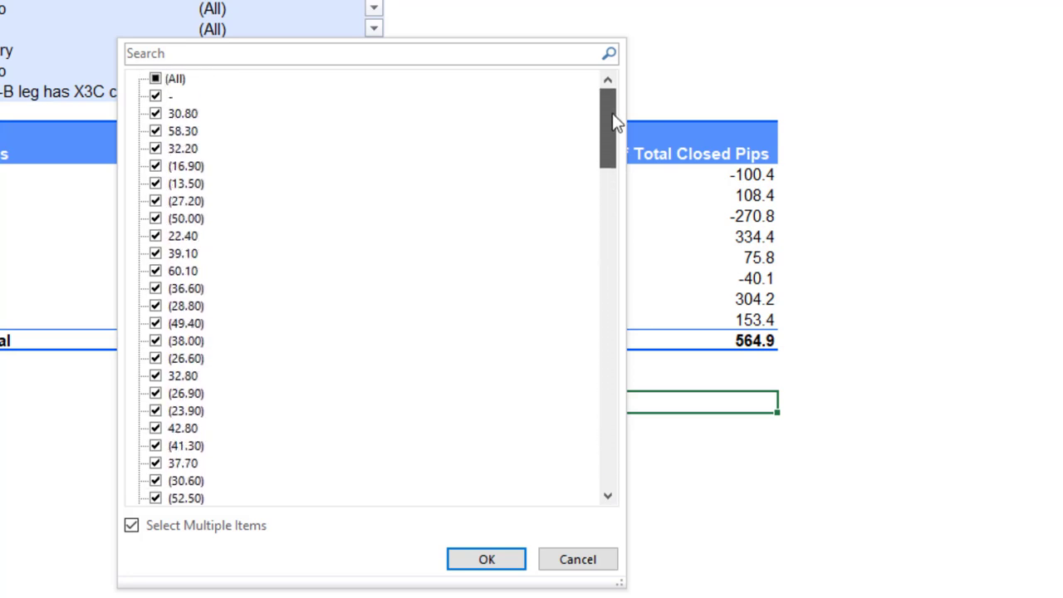
click(490, 552)
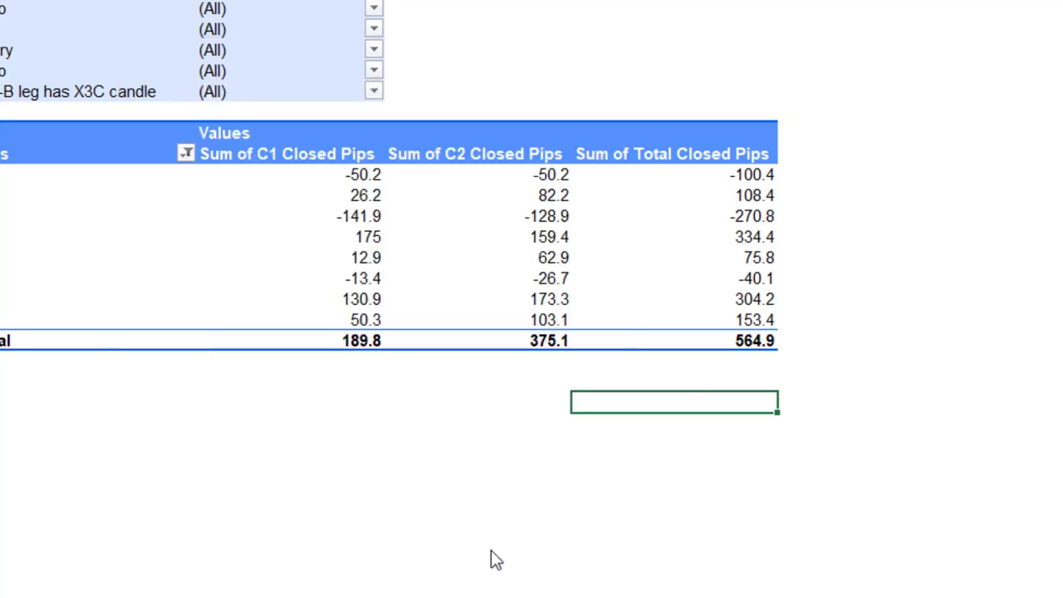
click(393, 465)
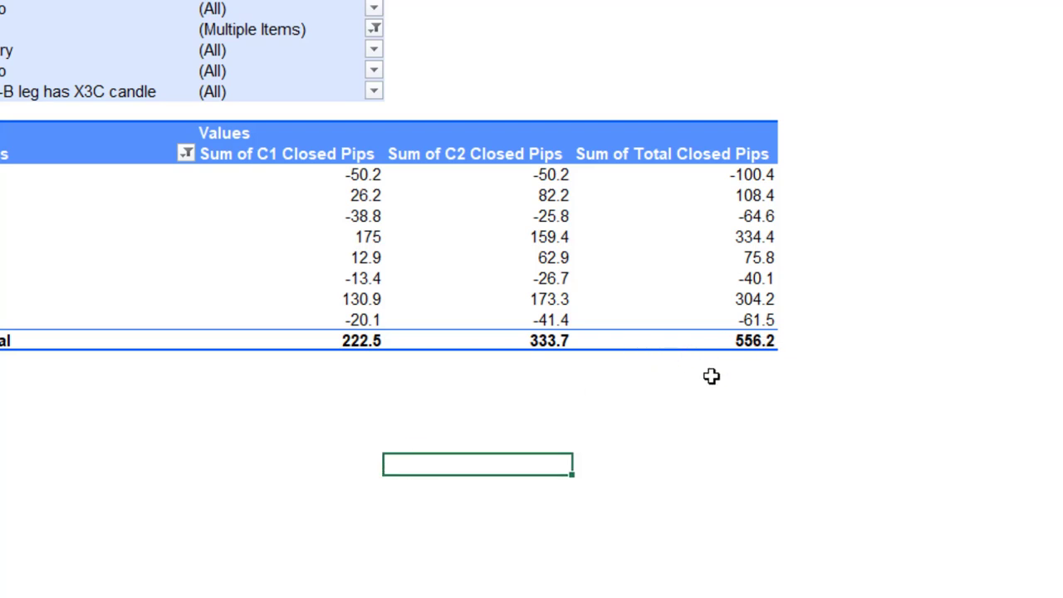
click(597, 441)
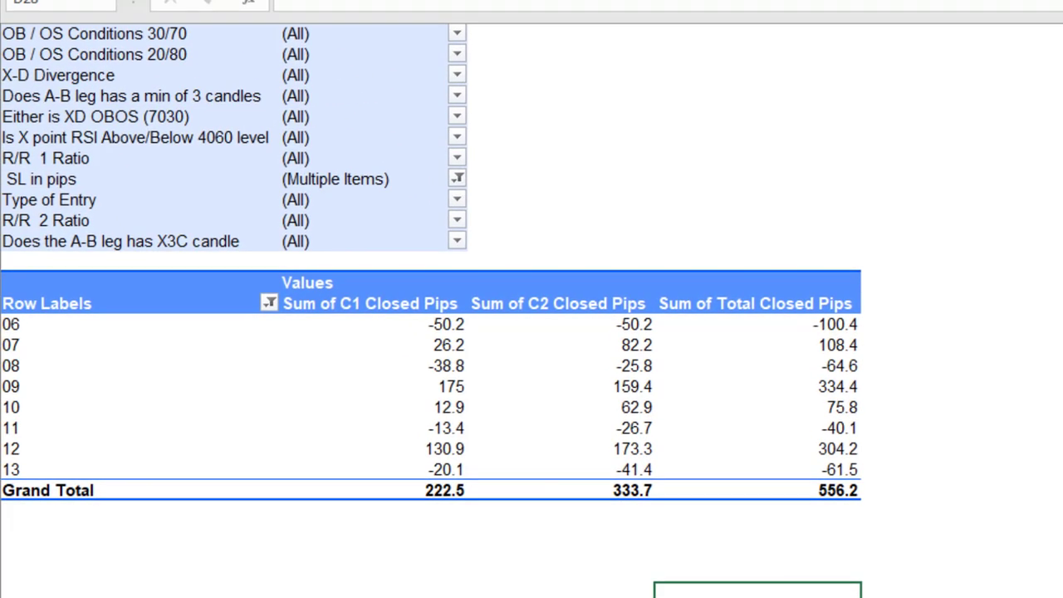
Step: Review the filter criteria, highlighting OB / OS Conditions 30/70 and the fields from X-D Divergence down to the A-B leg X3C candle
click(91, 33)
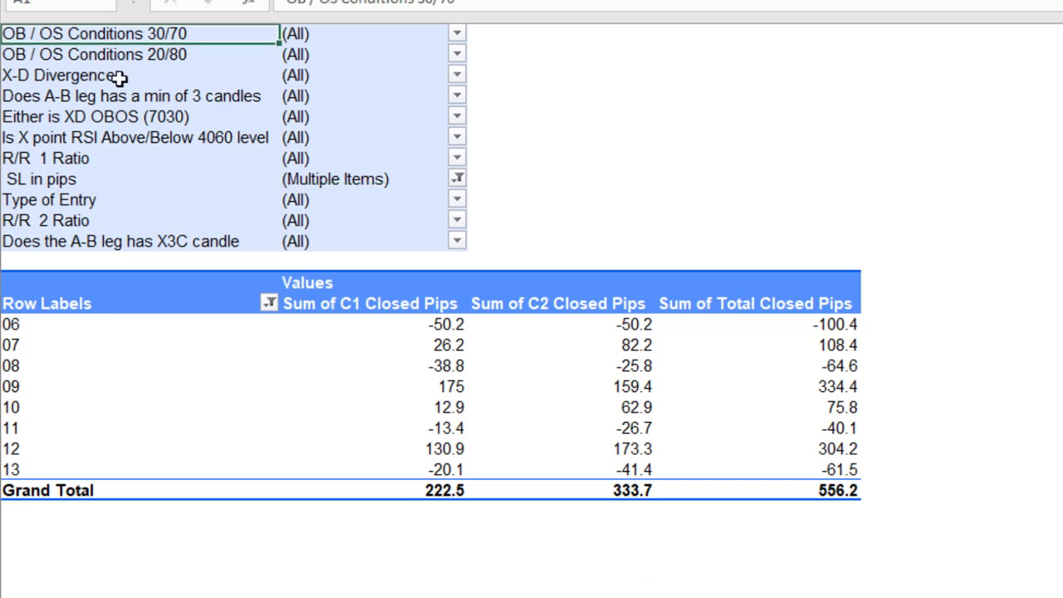
drag(111, 76, 125, 262)
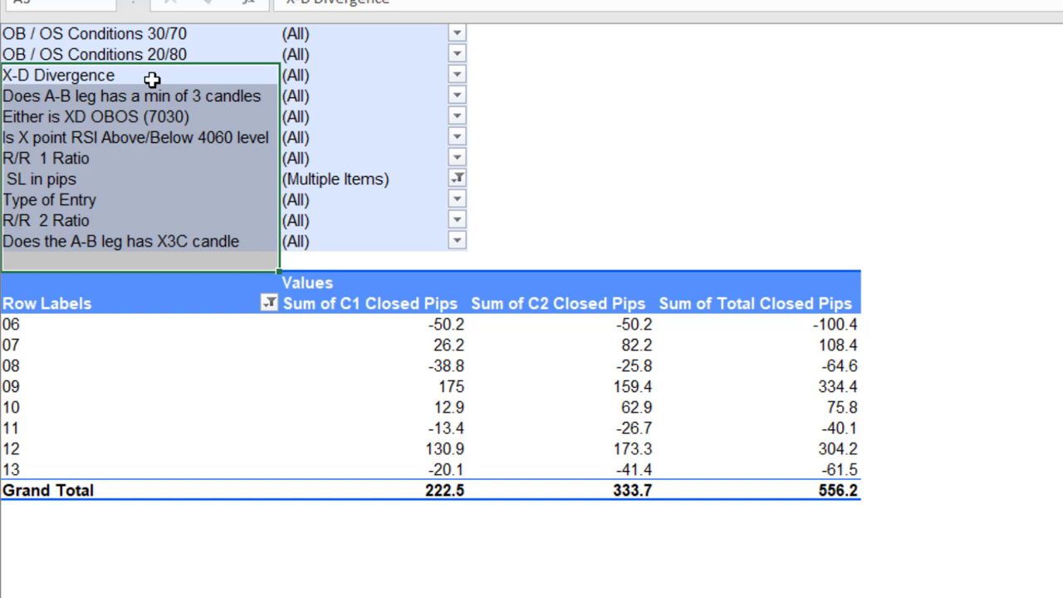
click(170, 38)
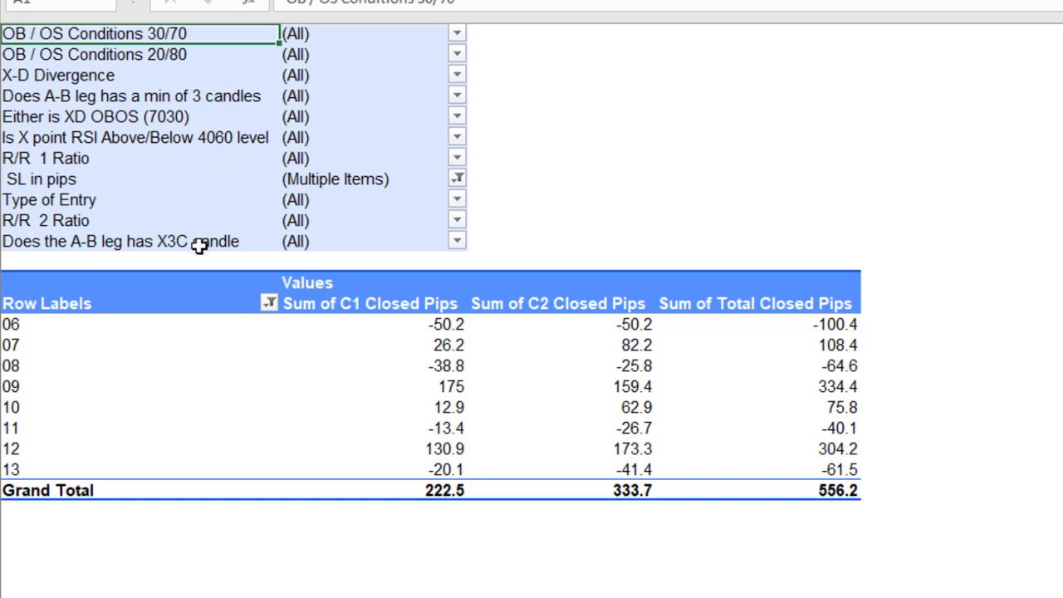
drag(118, 77, 126, 235)
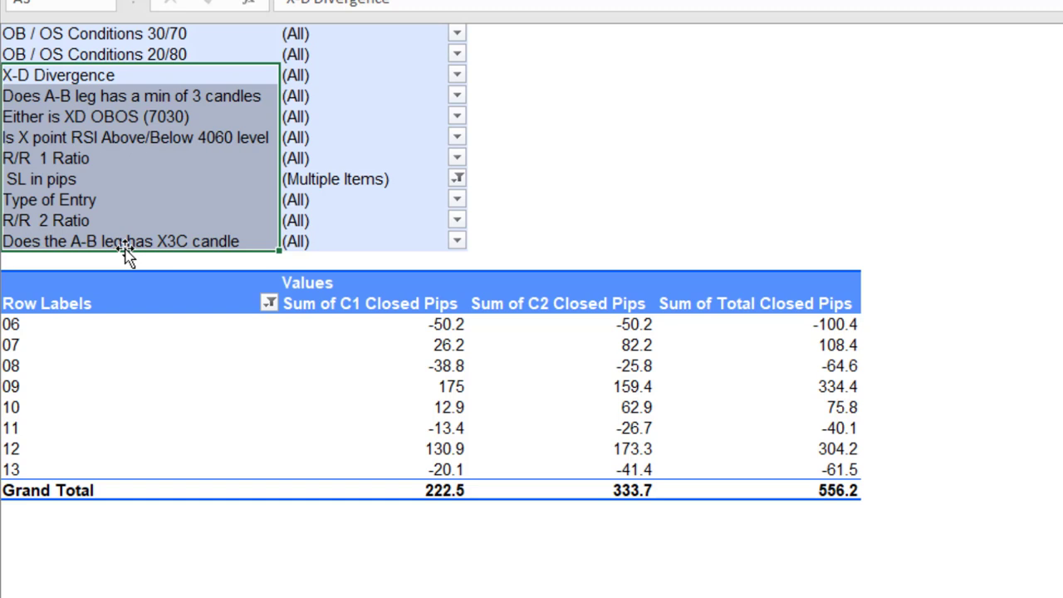
Step: Try filtering OB / OS Conditions 30/70 to 0, check the total closed pips, and restore the filter to (All)
click(457, 34)
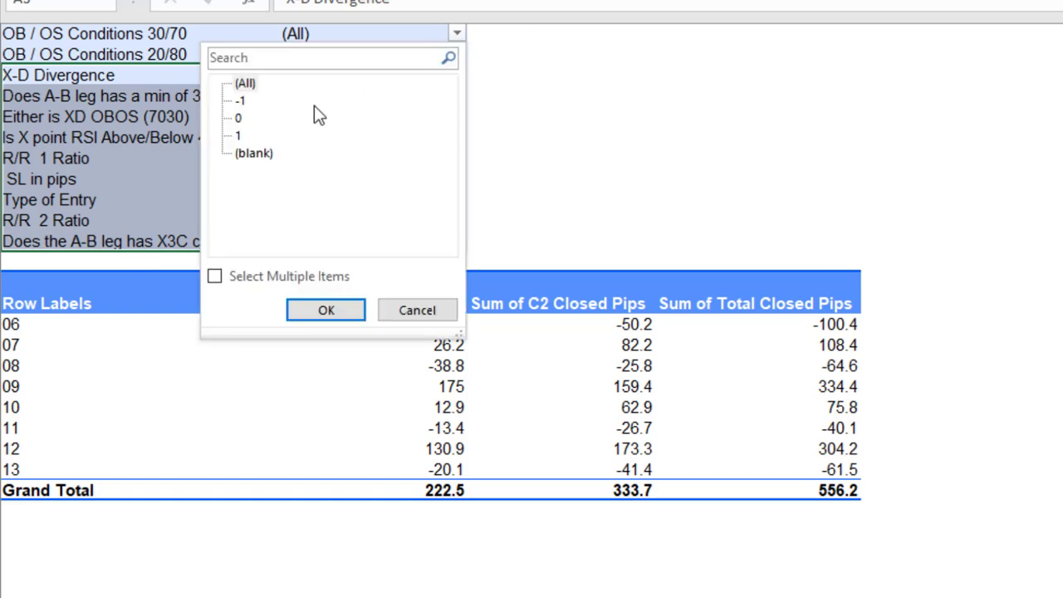
click(238, 117)
click(344, 309)
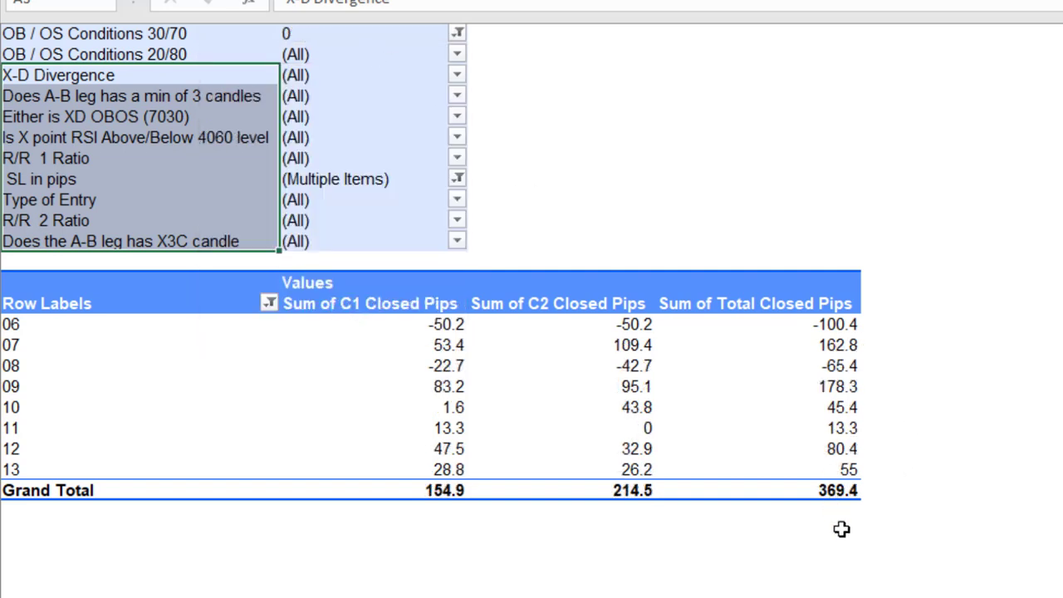
click(835, 494)
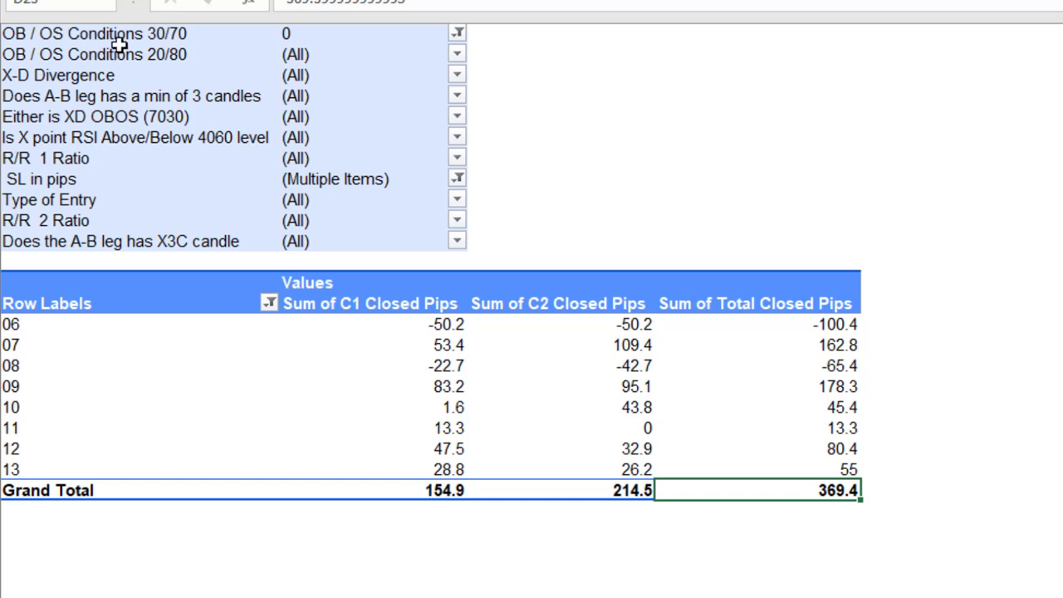
click(457, 33)
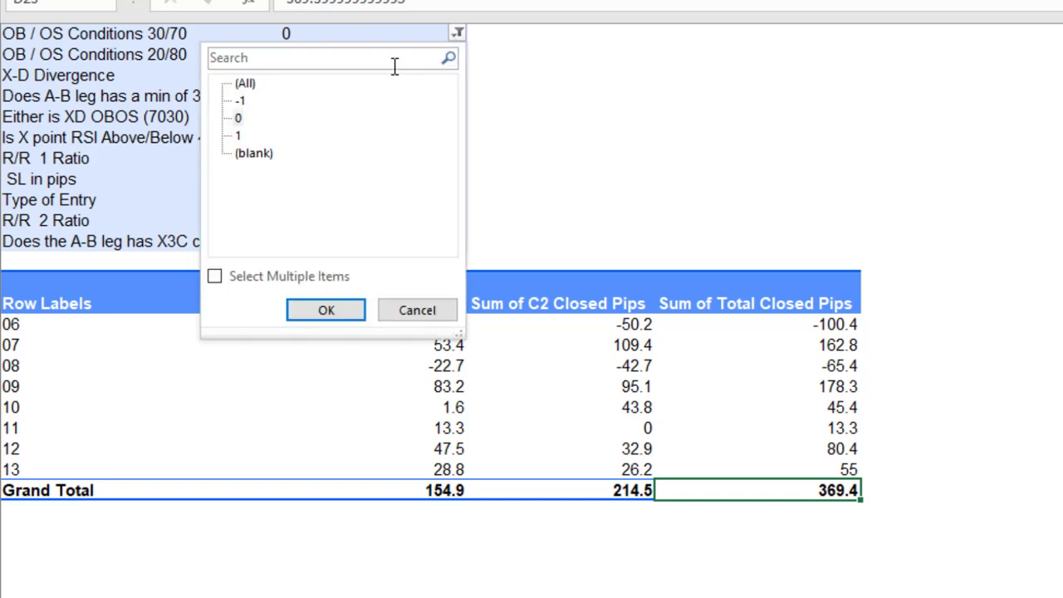
click(309, 307)
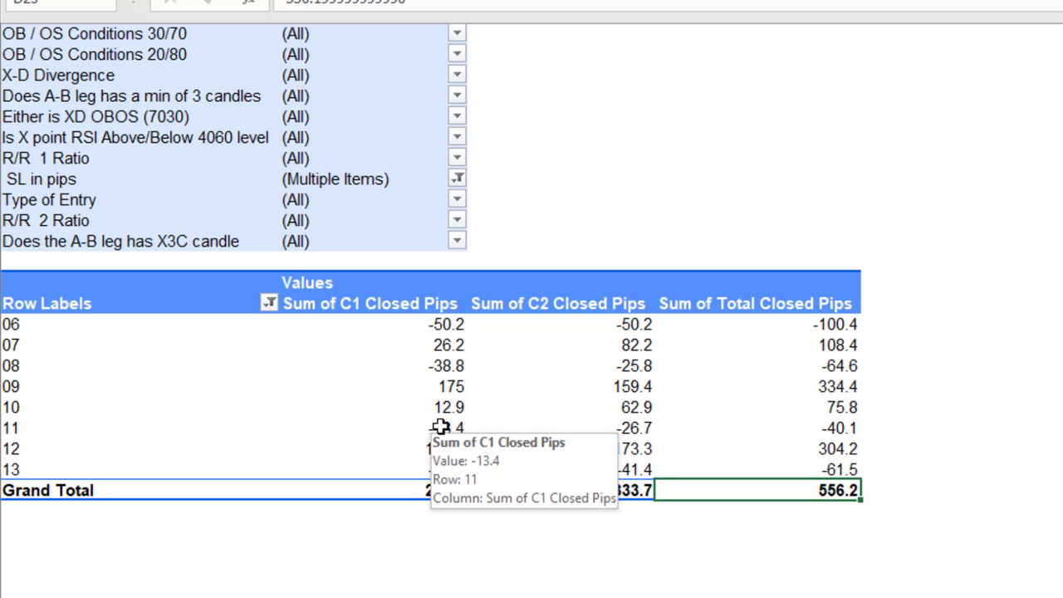
Step: Filter OB / OS Conditions 20/80 to include only 0 and check the grand total of closed pips
click(457, 54)
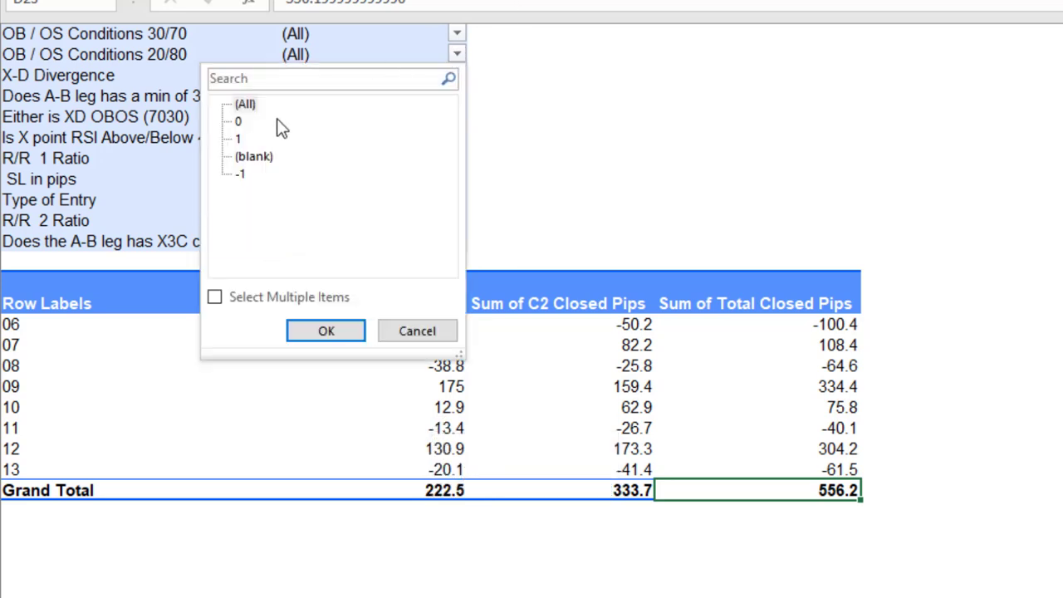
click(216, 296)
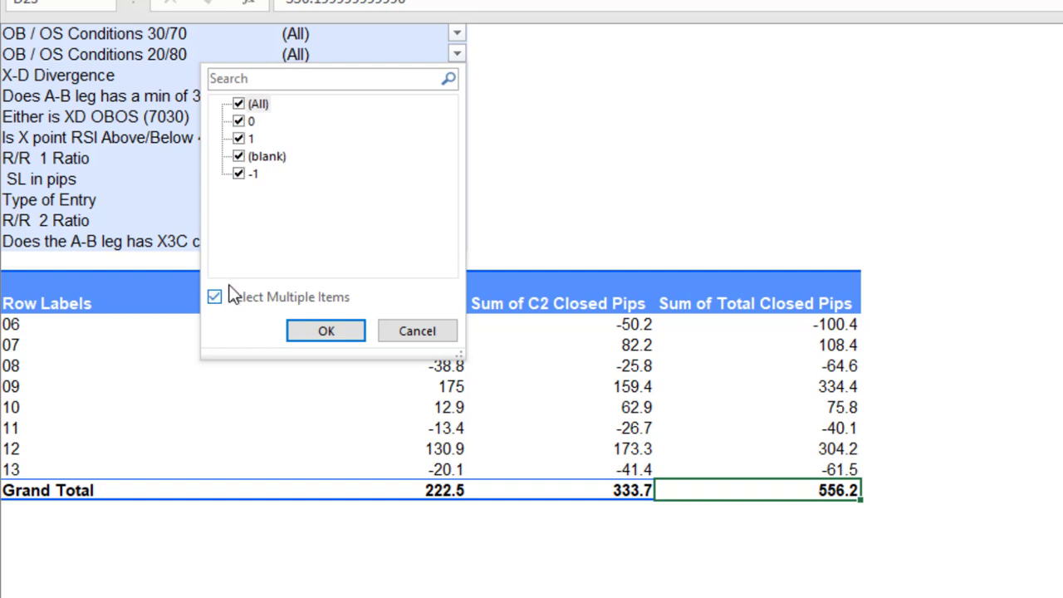
click(239, 139)
click(239, 173)
click(239, 156)
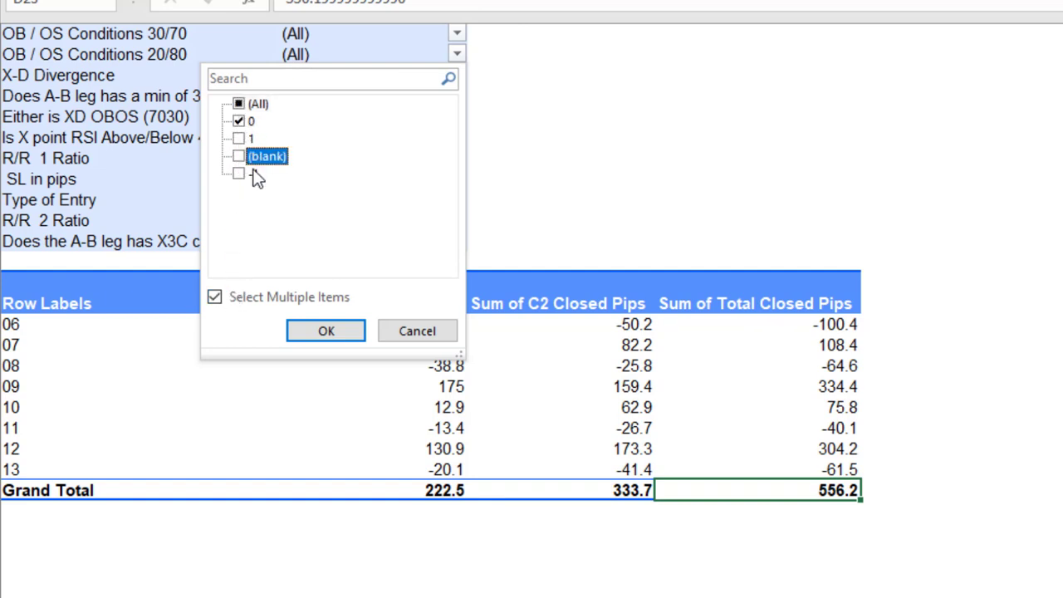
click(338, 335)
click(326, 333)
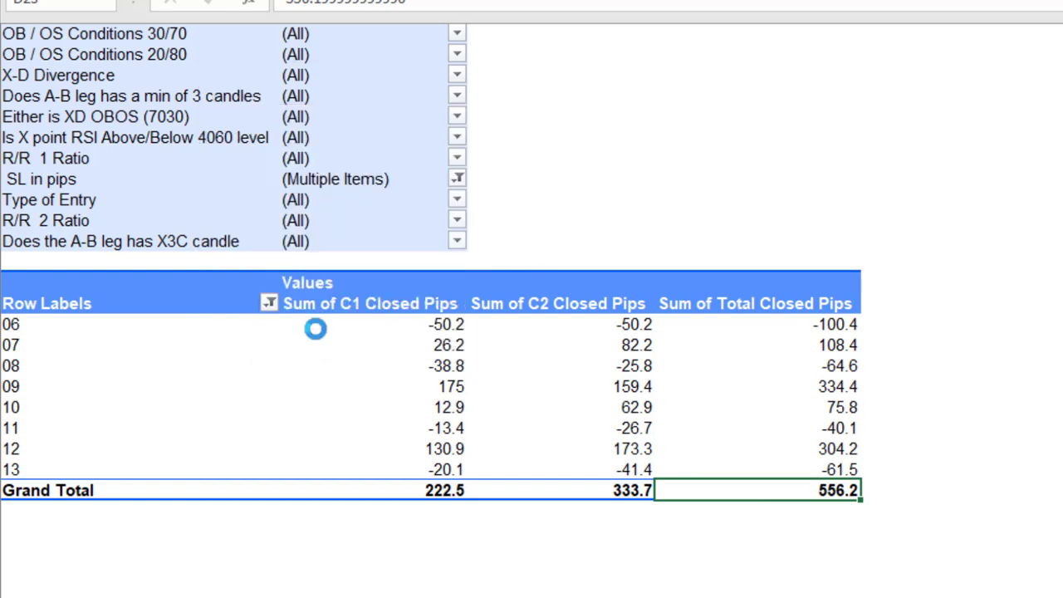
click(430, 538)
mouse_move(810, 498)
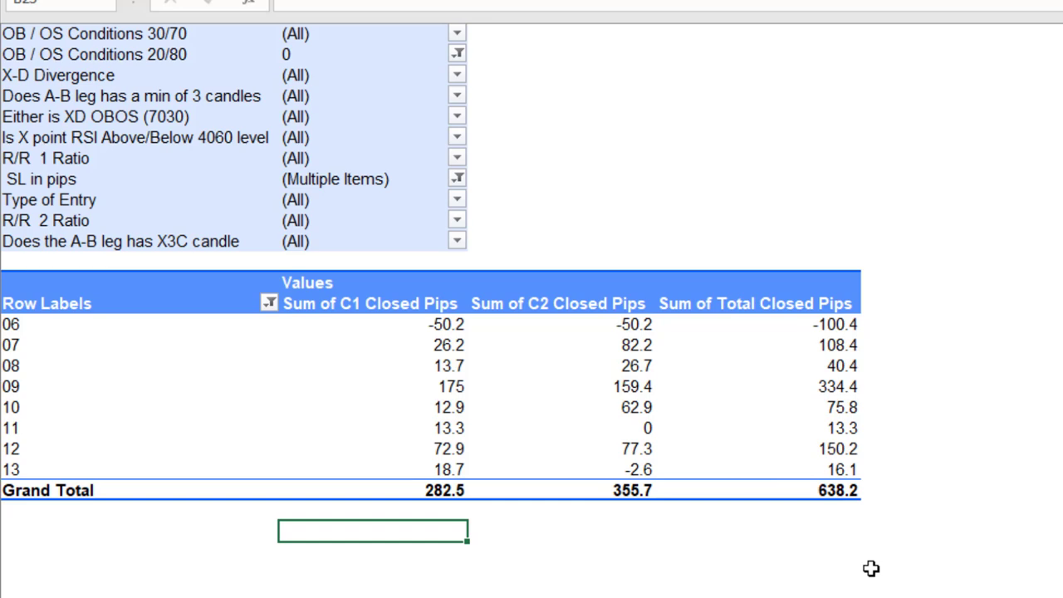
click(836, 494)
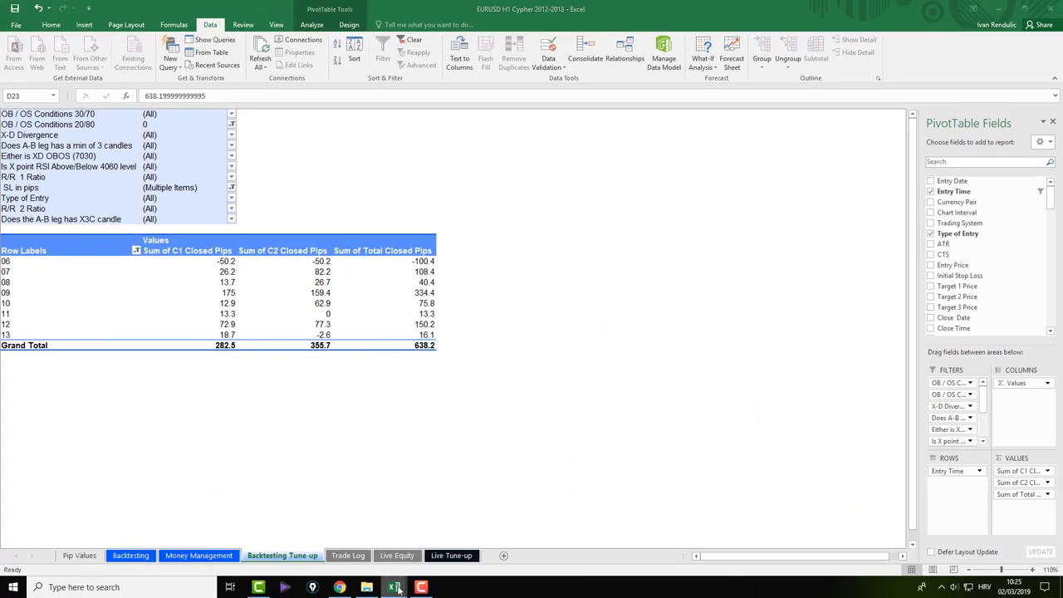
Step: Switch to the badabimbadabum system old workbook and examine its net pips, number of trades and win/loss percentage chart
mouse_move(393, 586)
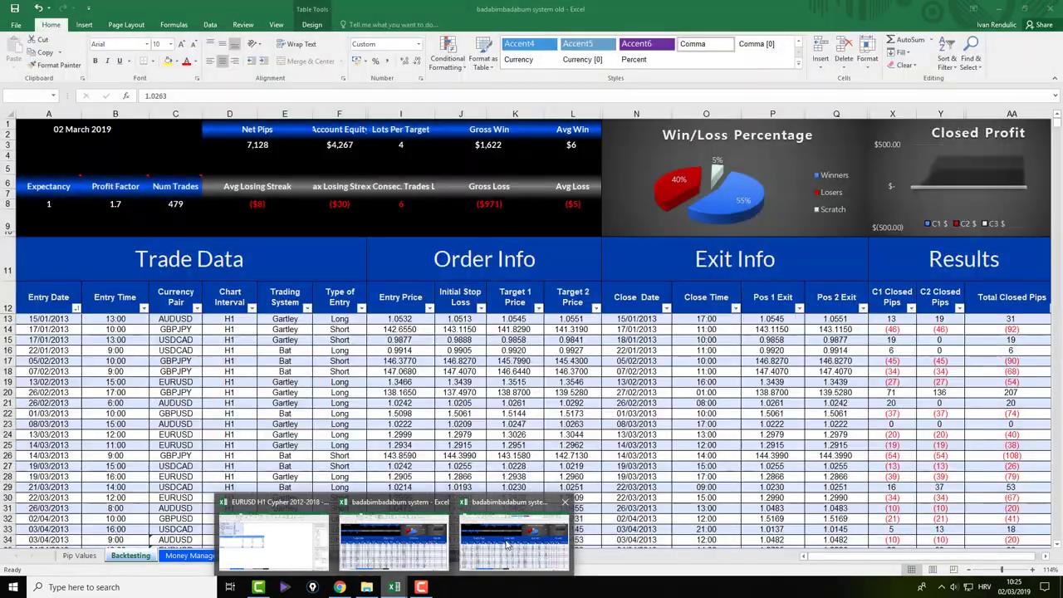
click(509, 544)
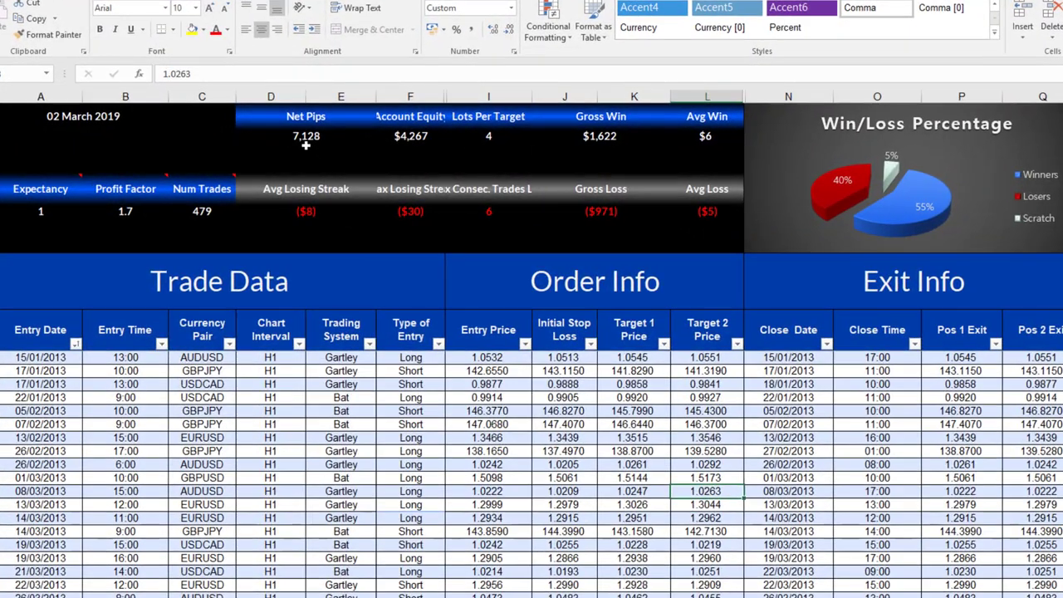
click(305, 146)
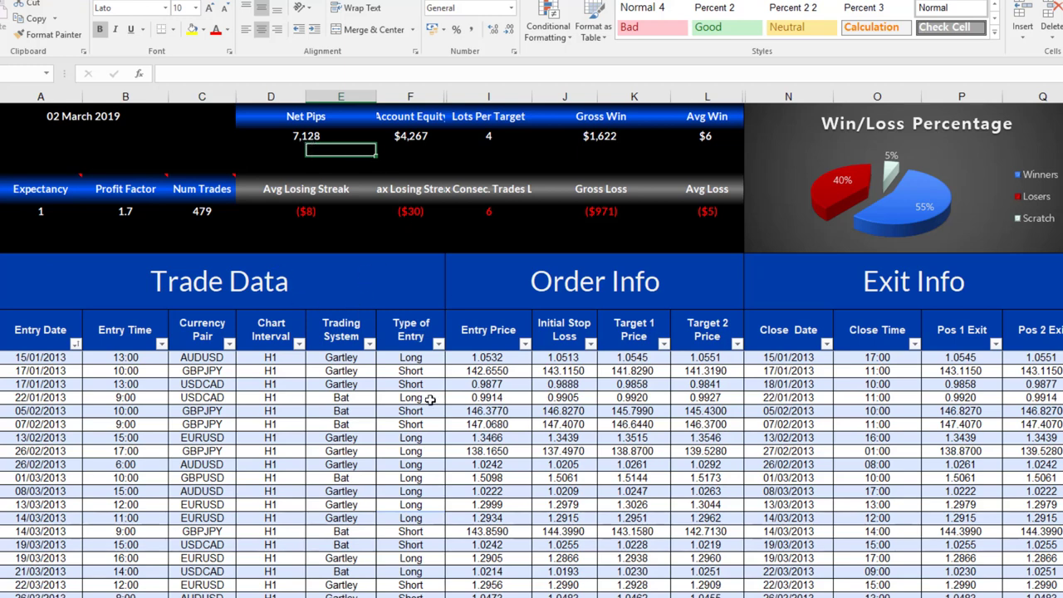
click(196, 211)
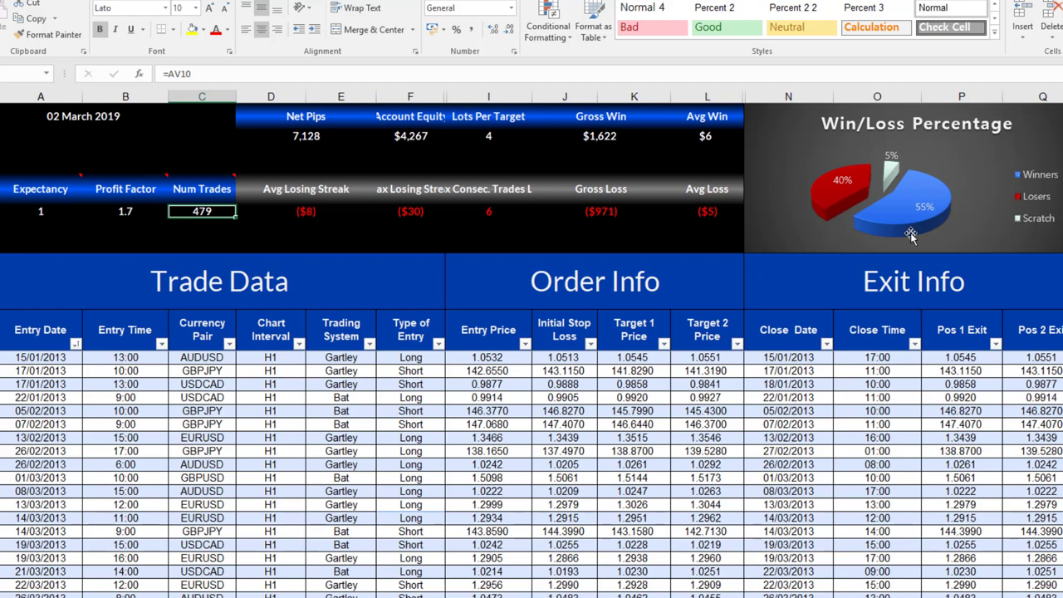
mouse_move(904, 230)
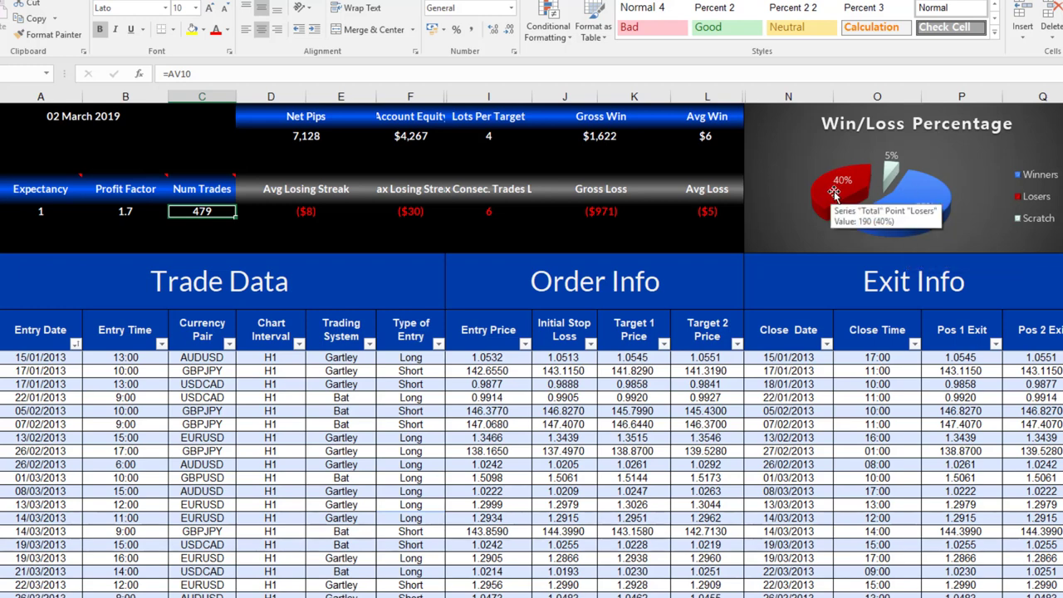
mouse_move(886, 187)
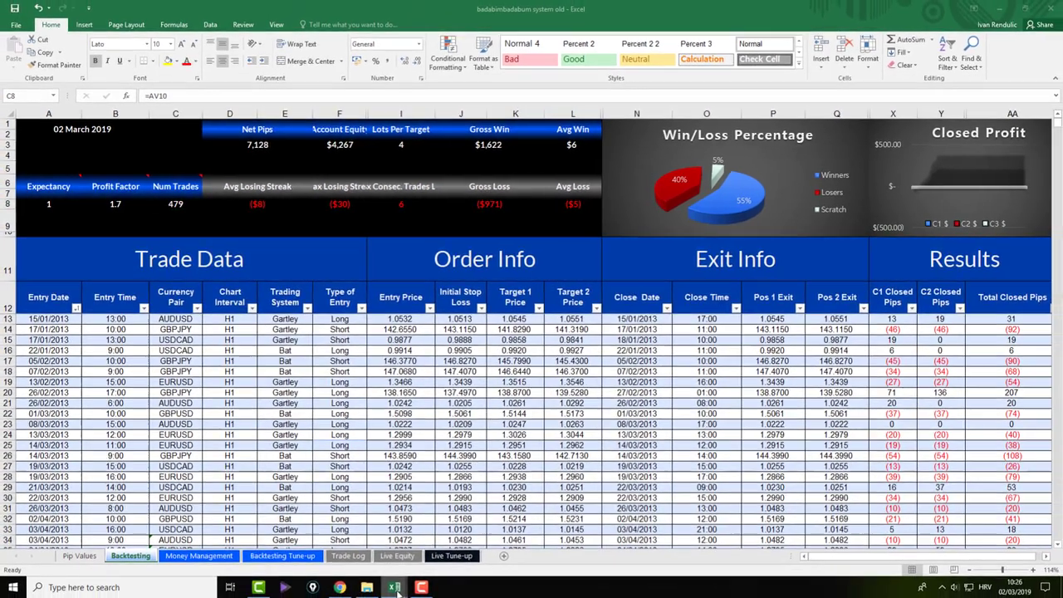
Step: Switch to the badabimbadabum system workbook and examine its trading systems, currency pairs and the winners and losers in the Win/Loss Percentage chart
mouse_move(395, 585)
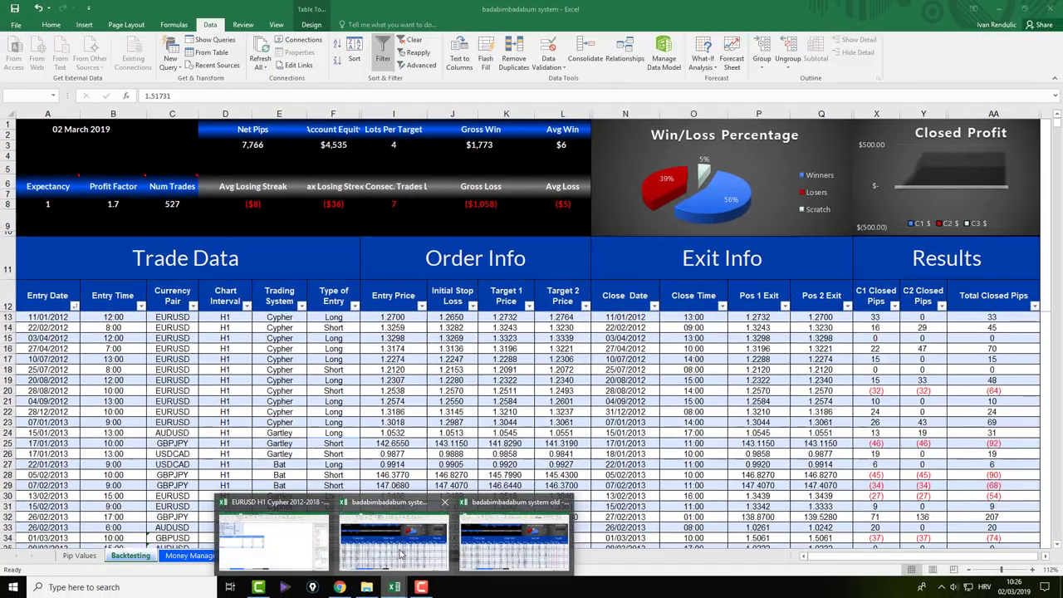
click(403, 554)
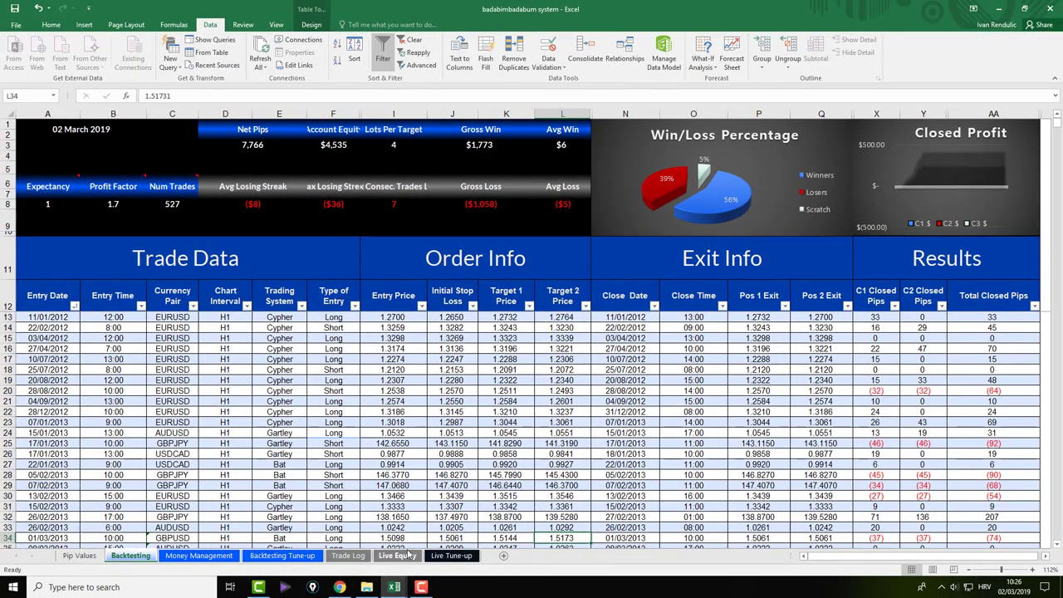
click(338, 483)
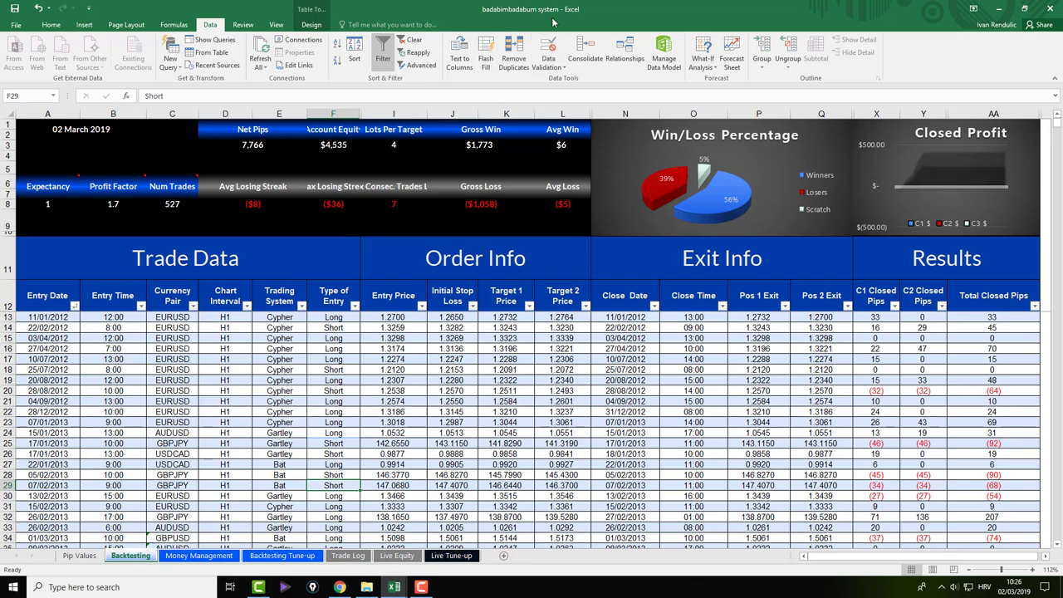
click(214, 348)
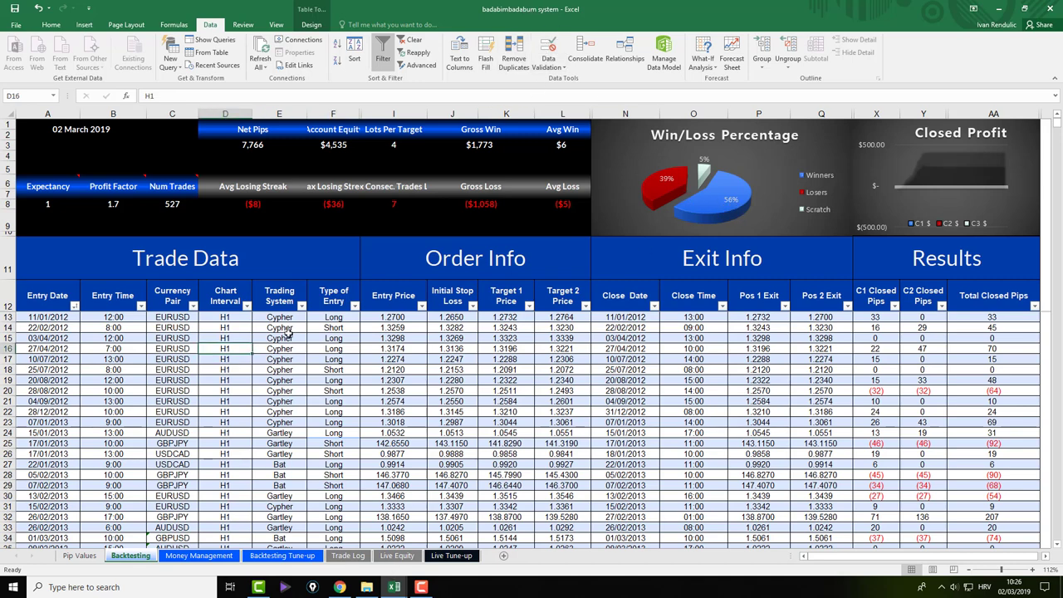
drag(292, 316, 300, 449)
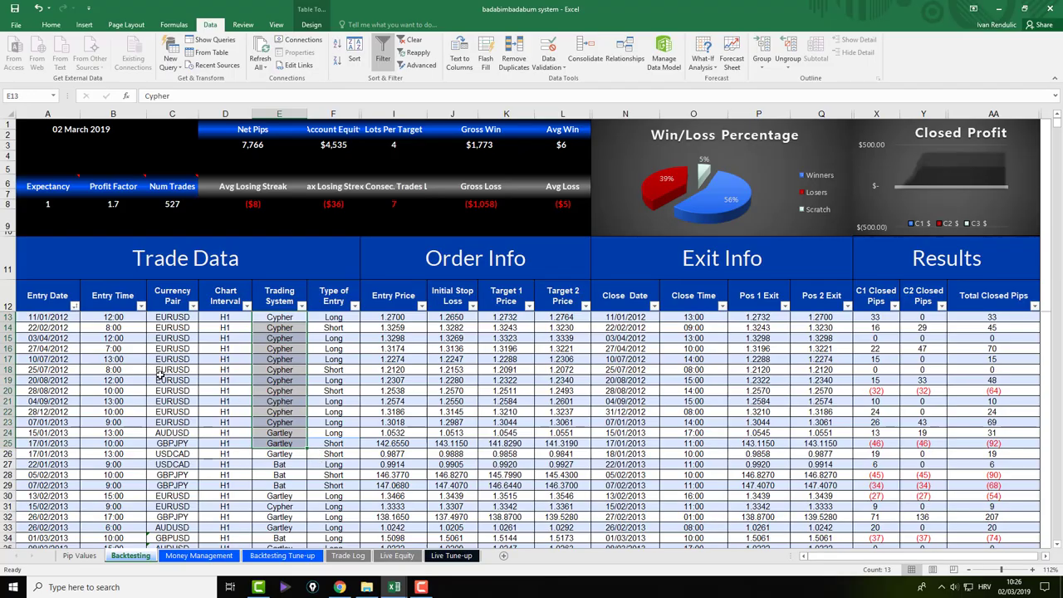
click(169, 350)
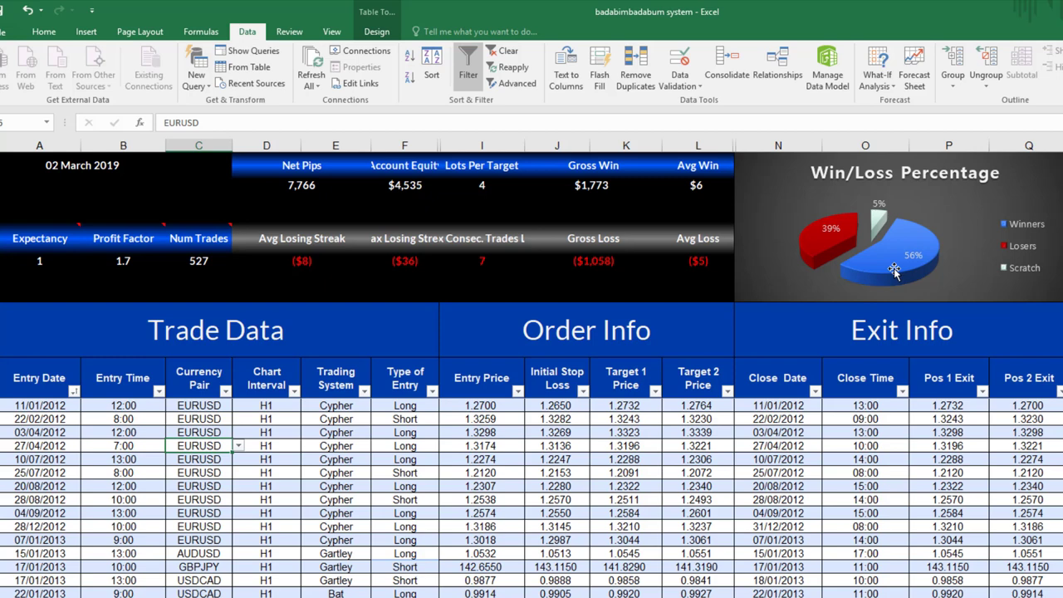
mouse_move(893, 269)
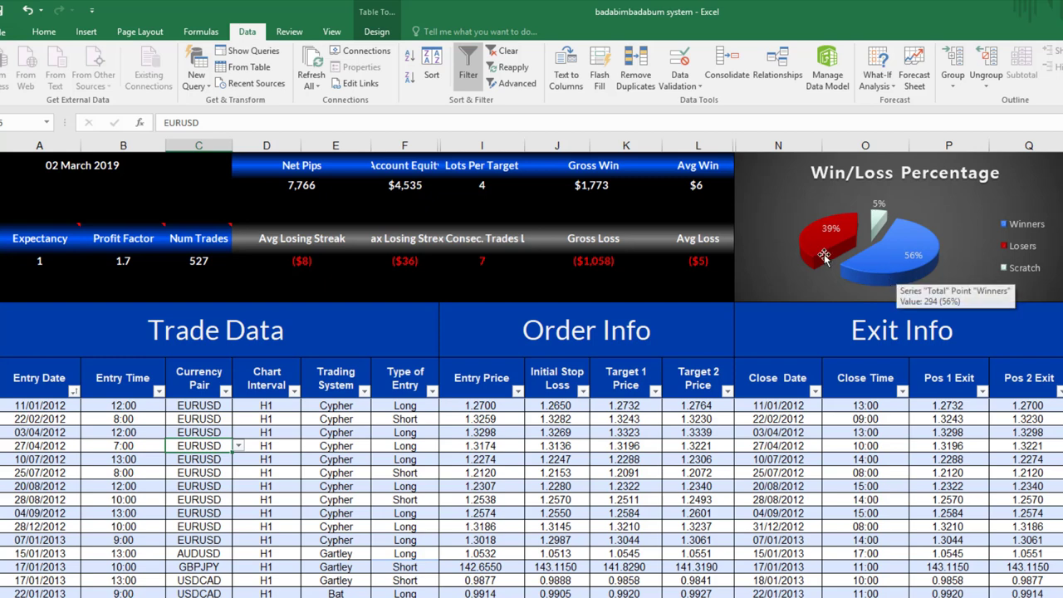
mouse_move(824, 246)
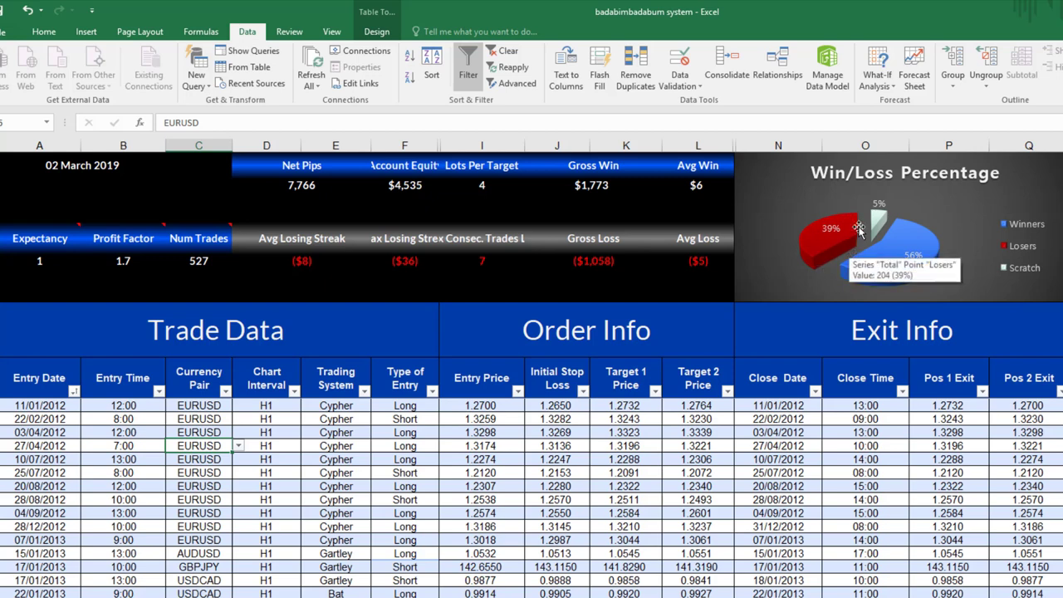
Step: Return to the badabimbadabum system old workbook and set the Starting Account Equity on the Money Management sheet to $100,000
click(509, 470)
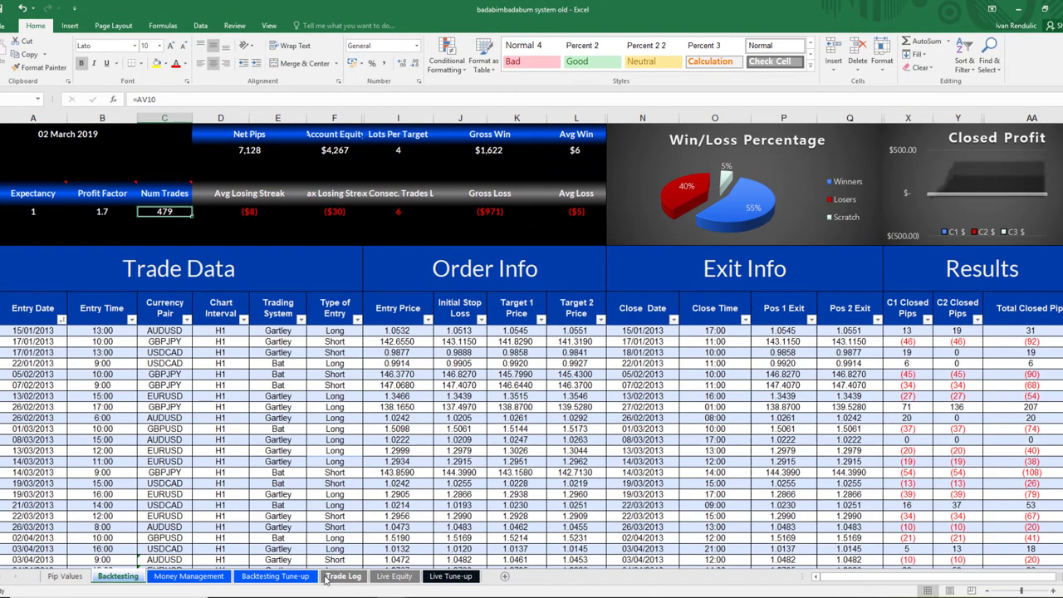
click(304, 576)
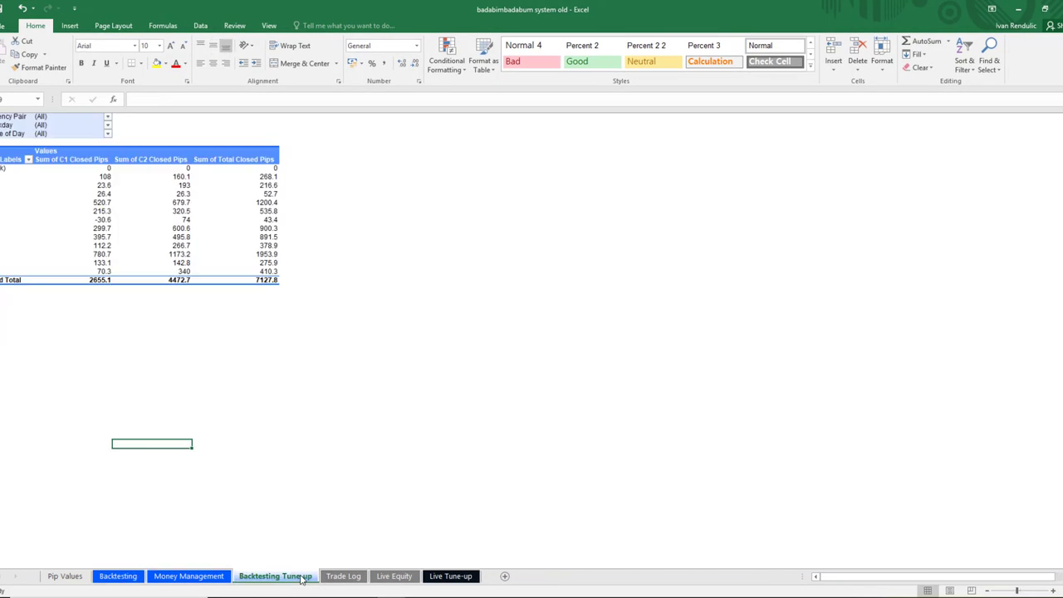
click(347, 576)
click(188, 576)
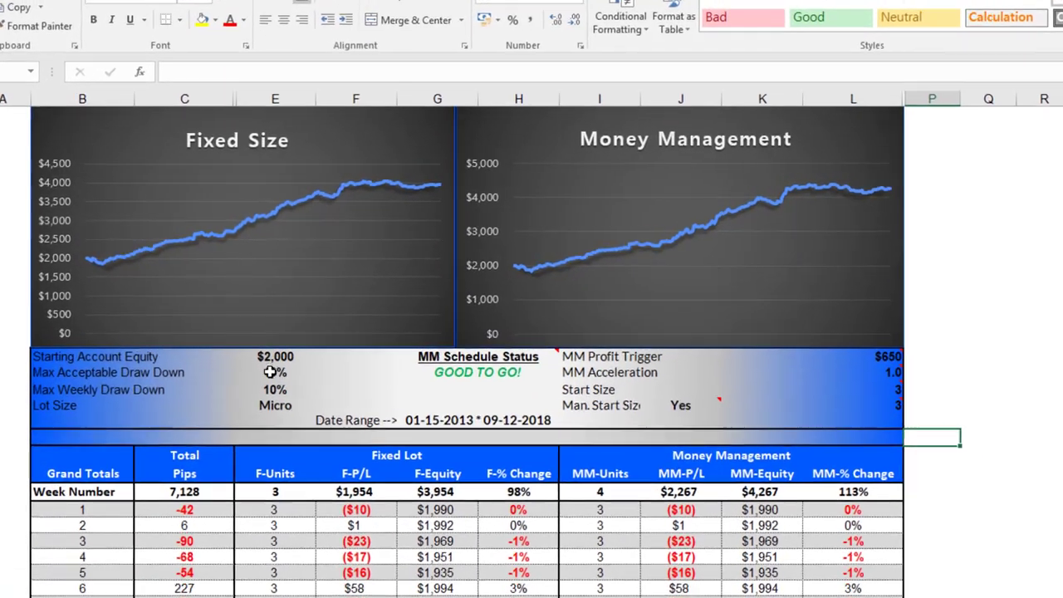
click(211, 297)
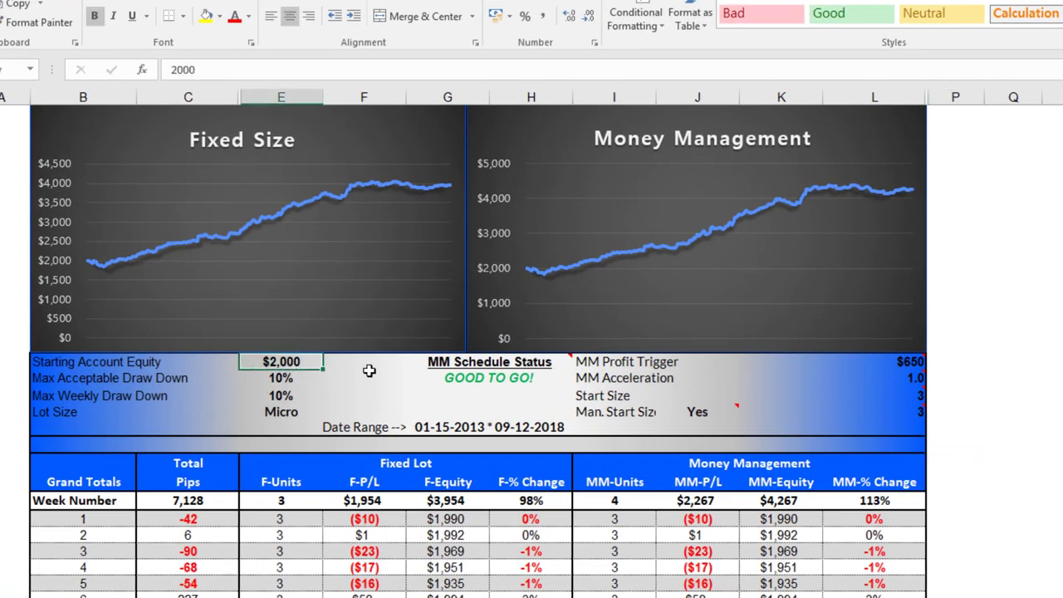
text(100000)
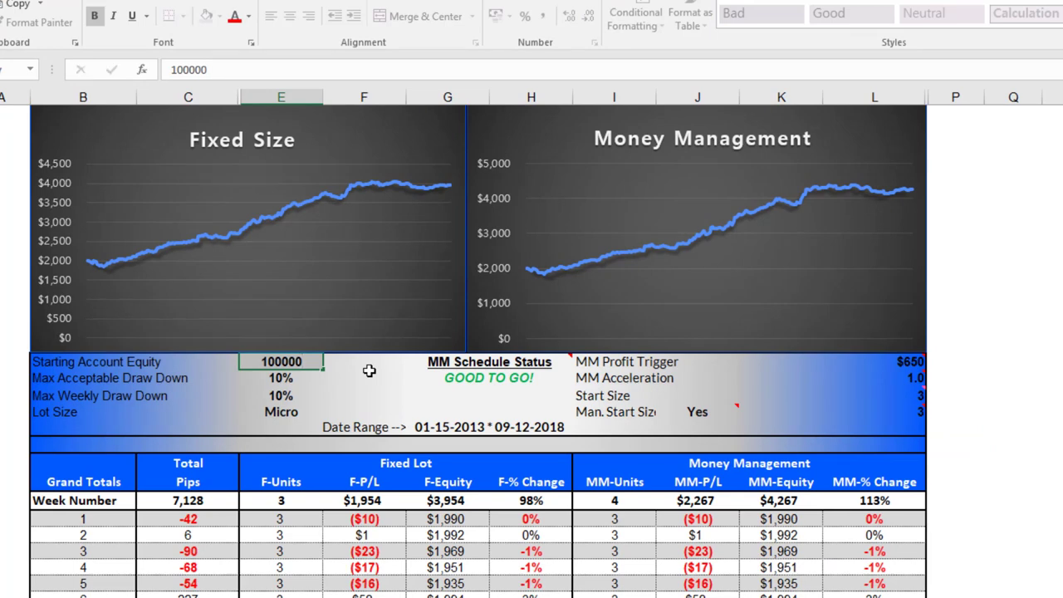
key(Tab)
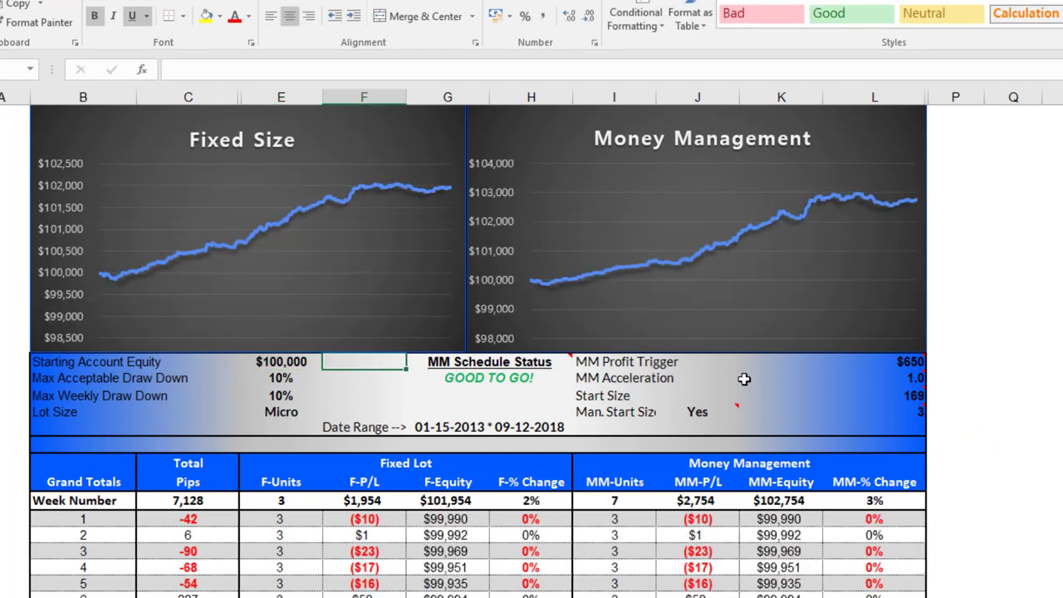
Step: Set the MM Profit Trigger to $30,000 and the Man. Start Size option to No
click(842, 361)
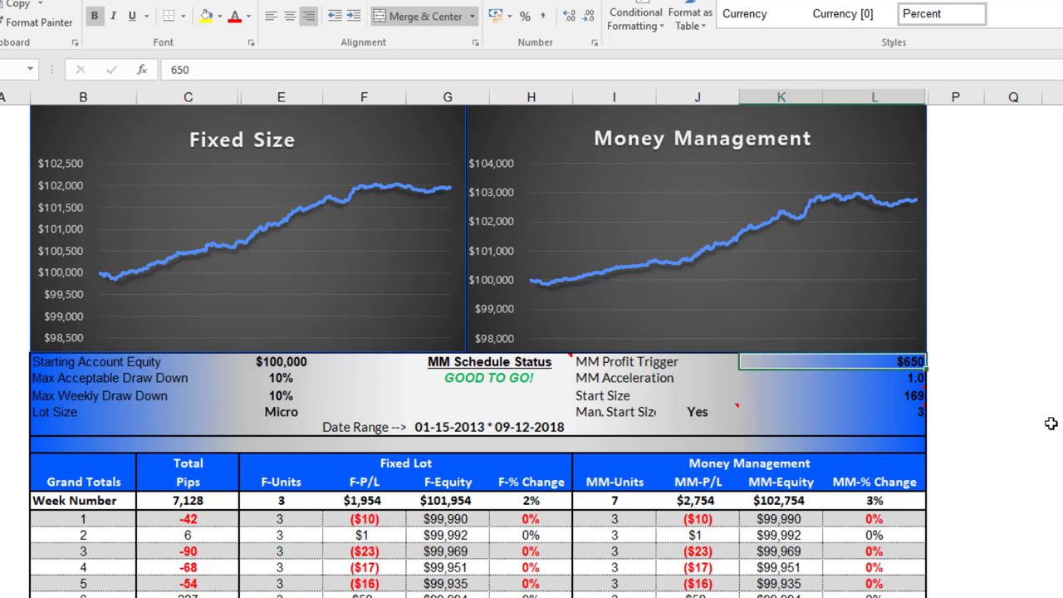
text(3)
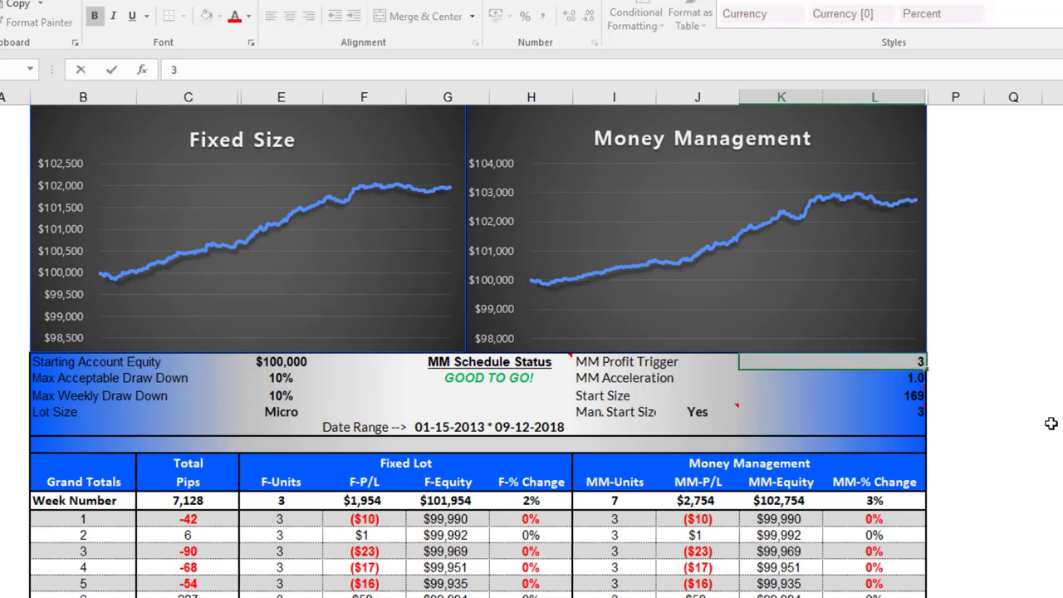
text(0000)
key(Tab)
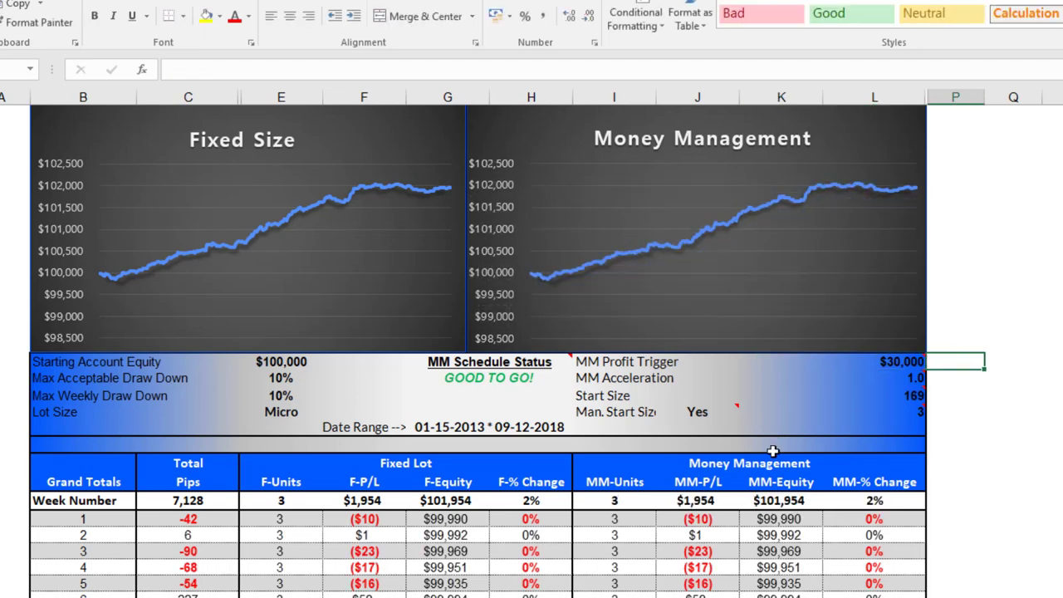
click(714, 412)
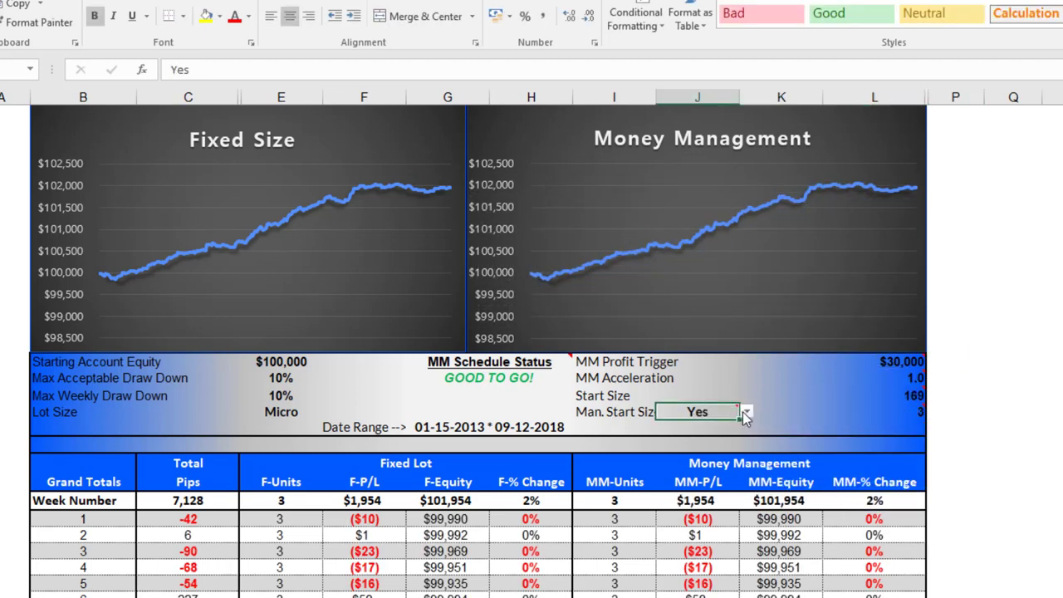
click(746, 411)
click(684, 439)
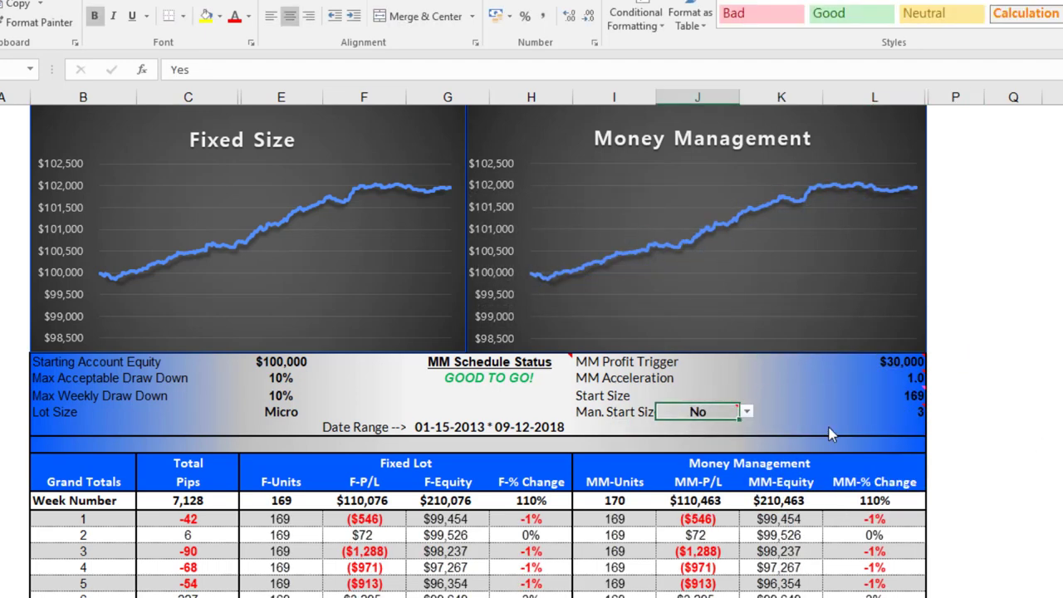
click(871, 426)
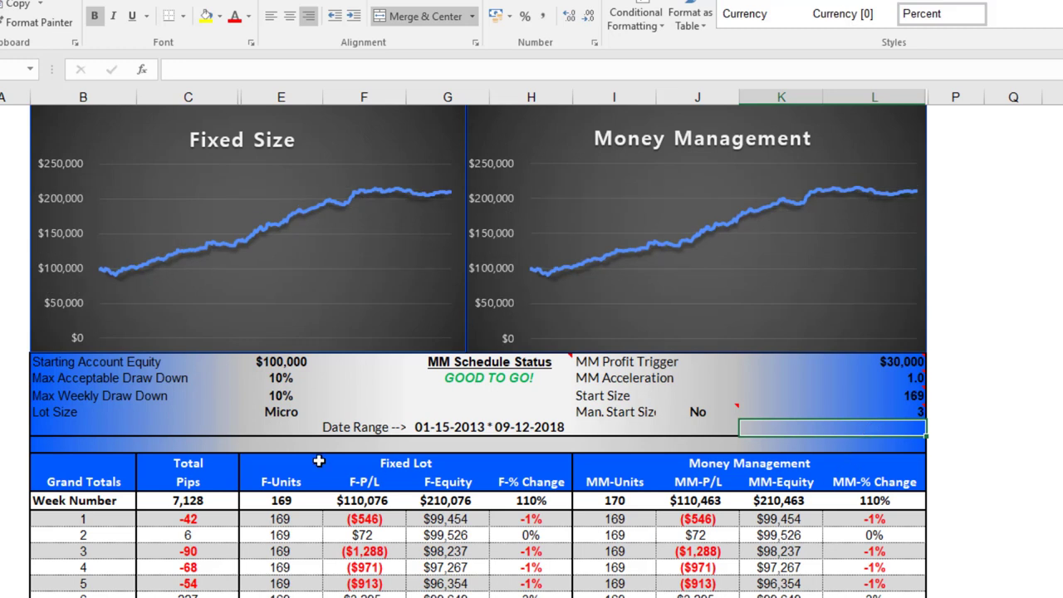
Step: Set the MM Acceleration to 60 and review it against the MM Profit Trigger
click(896, 378)
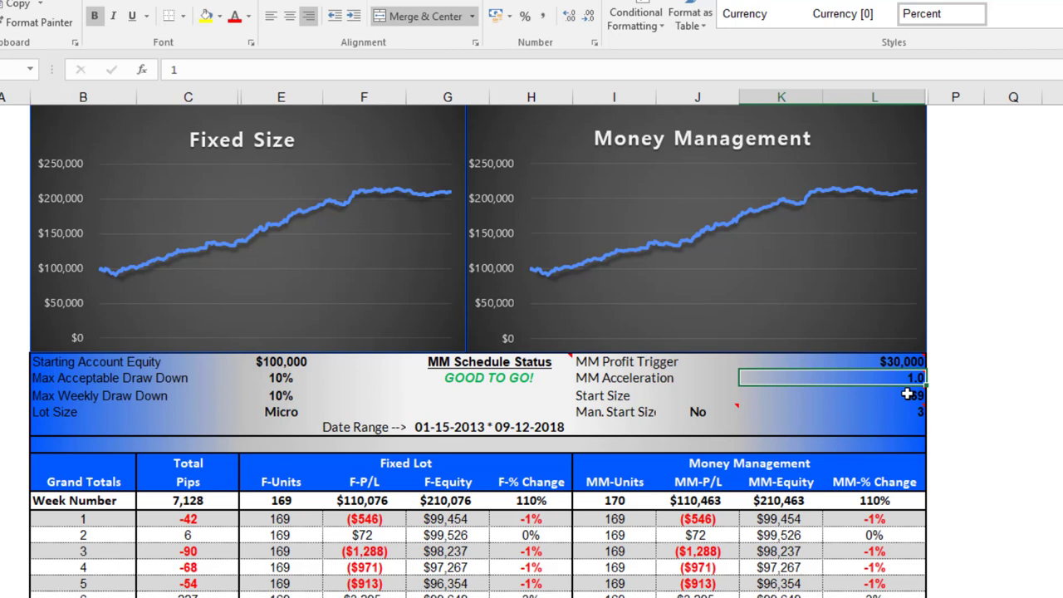
mouse_move(897, 402)
text(6)
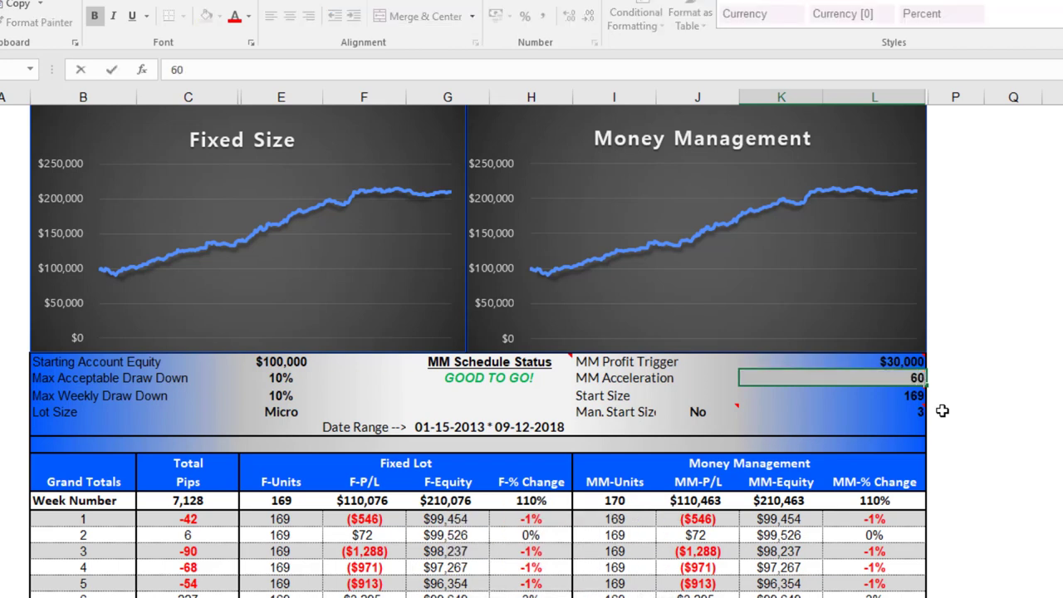
text(0)
key(Return)
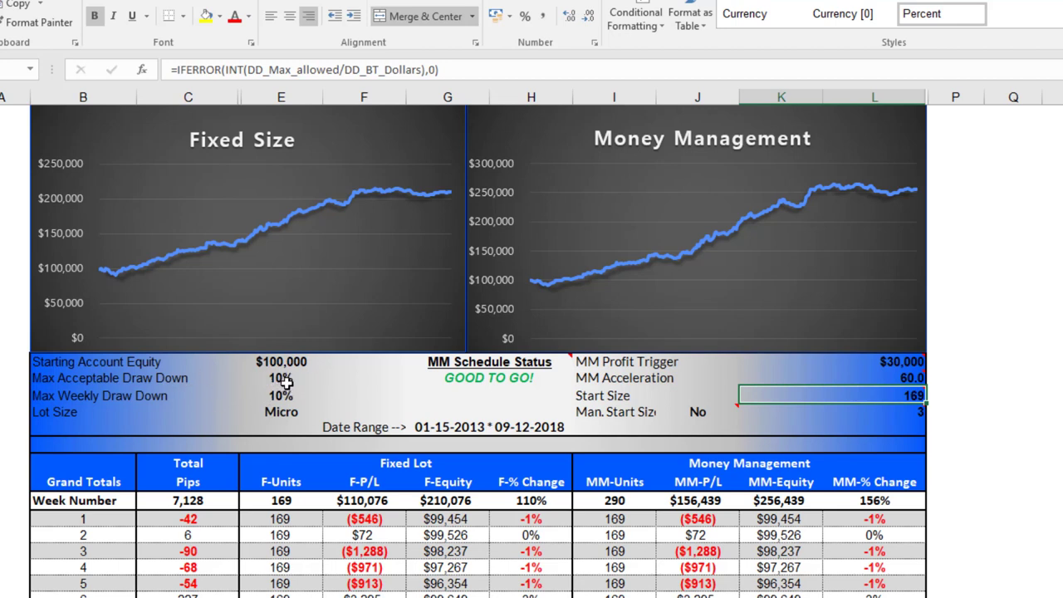
mouse_move(890, 362)
mouse_move(907, 380)
Step: Try the Standard lot size and check its effect on the money management schedule
click(304, 409)
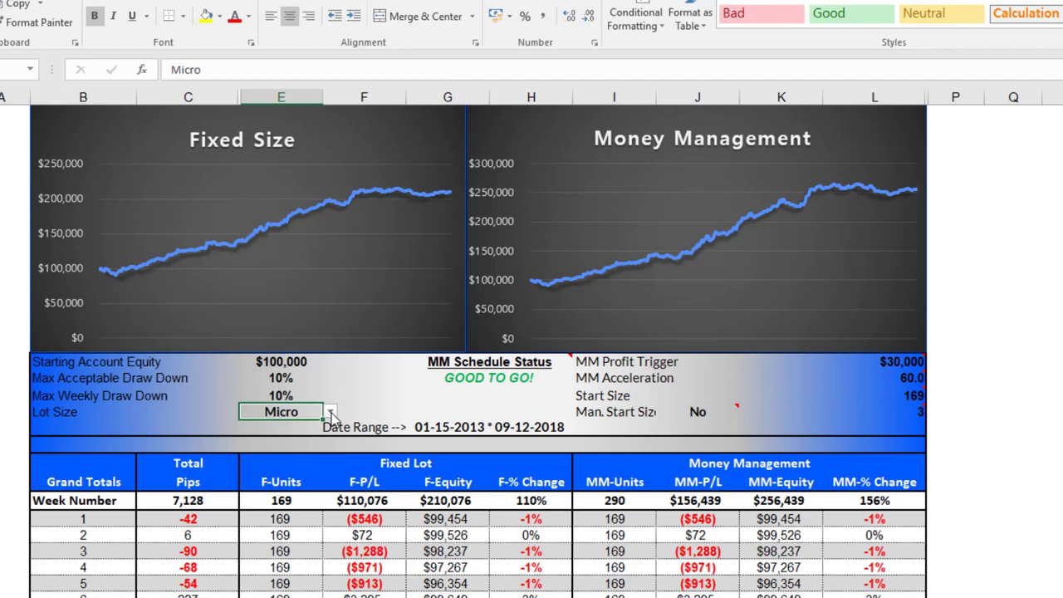
click(330, 413)
click(262, 427)
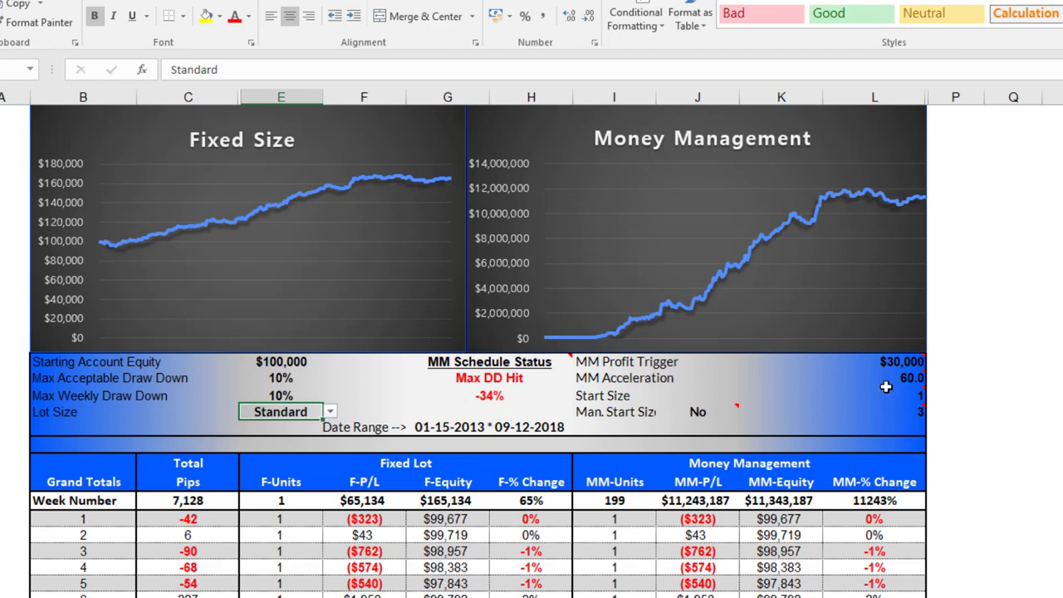
click(330, 413)
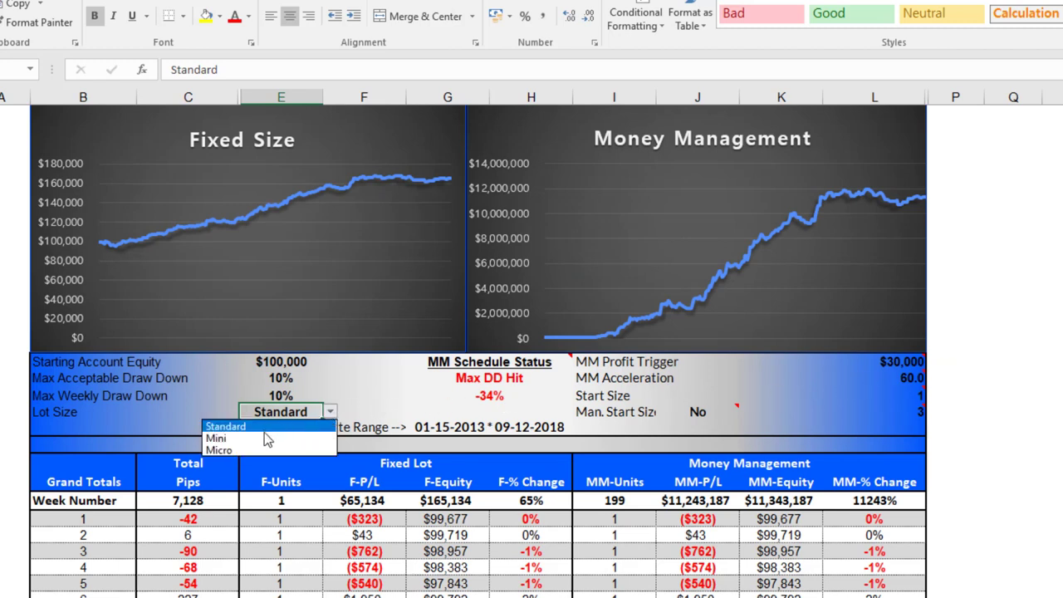
key(Escape)
click(905, 384)
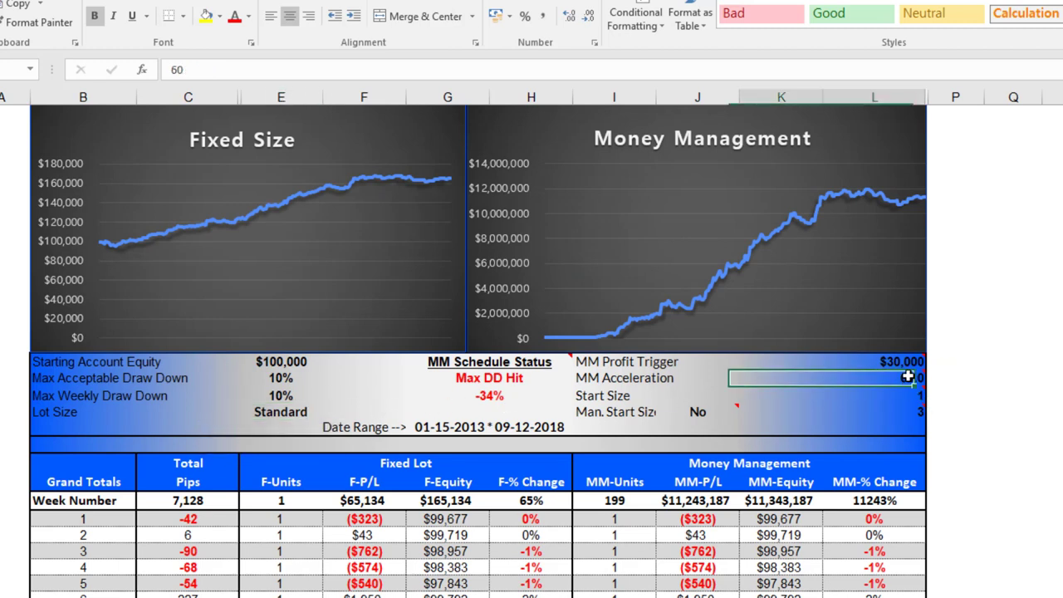
Step: Set the Lot Size to Mini and the MM Acceleration to 6
click(290, 410)
click(330, 413)
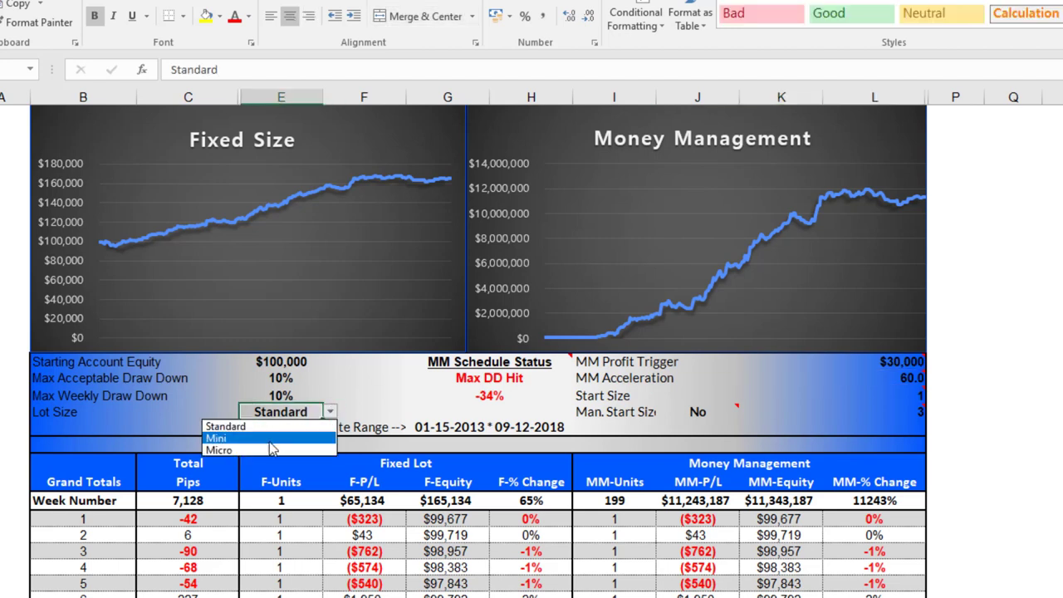
click(267, 438)
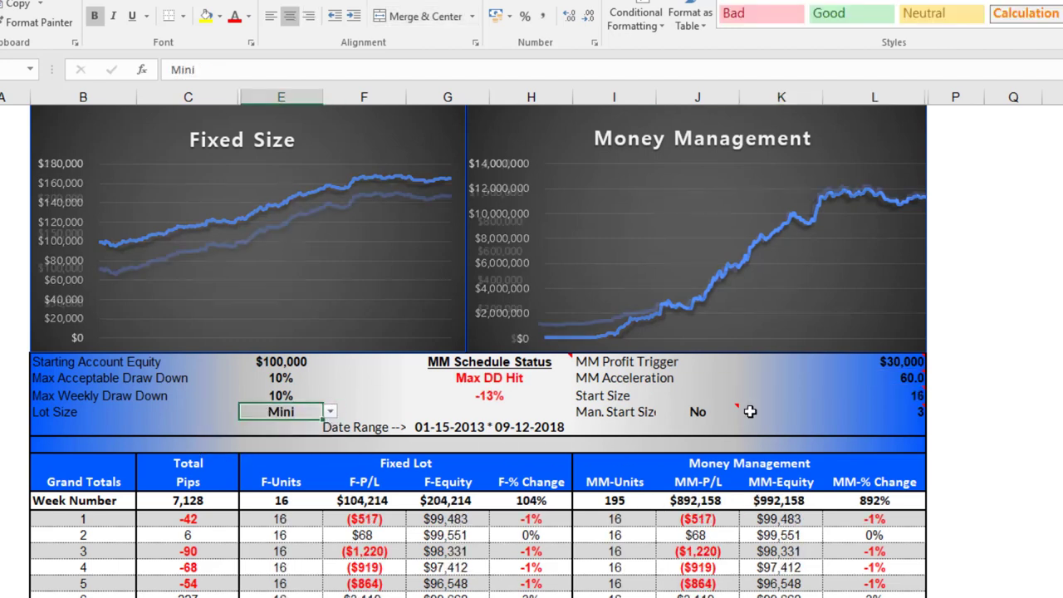
click(910, 383)
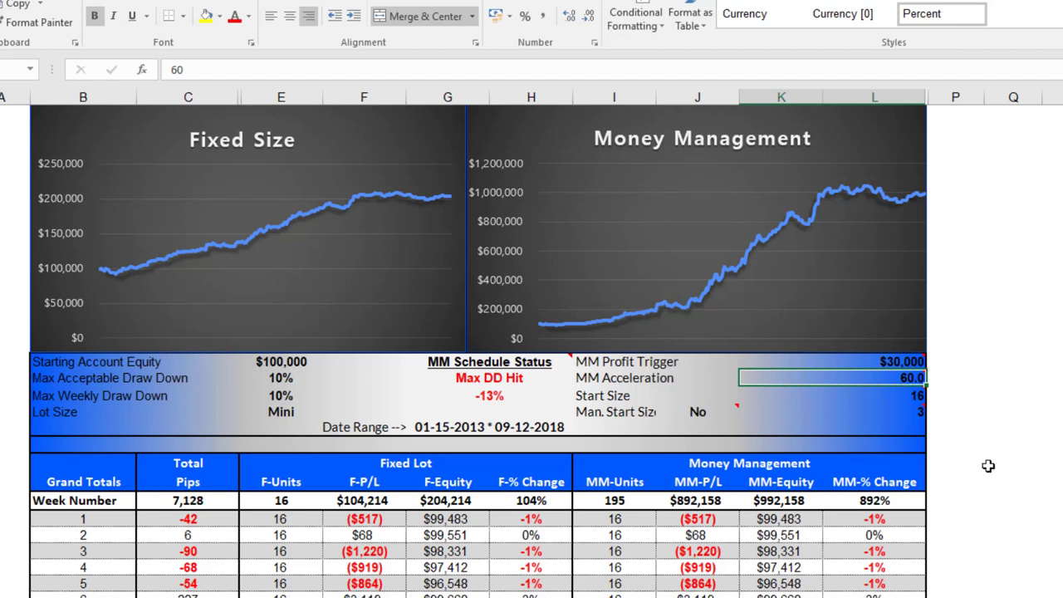
text(6)
key(Return)
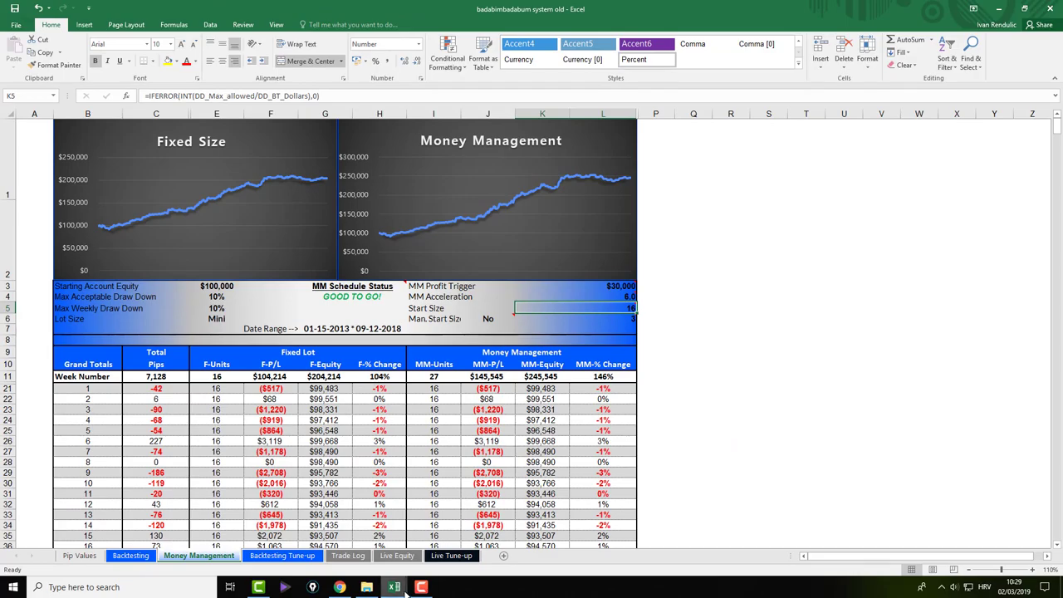
Step: Switch to the badabimbadabum system workbook's Money Management sheet and set the Starting Account Equity to $100,000
click(394, 587)
click(410, 553)
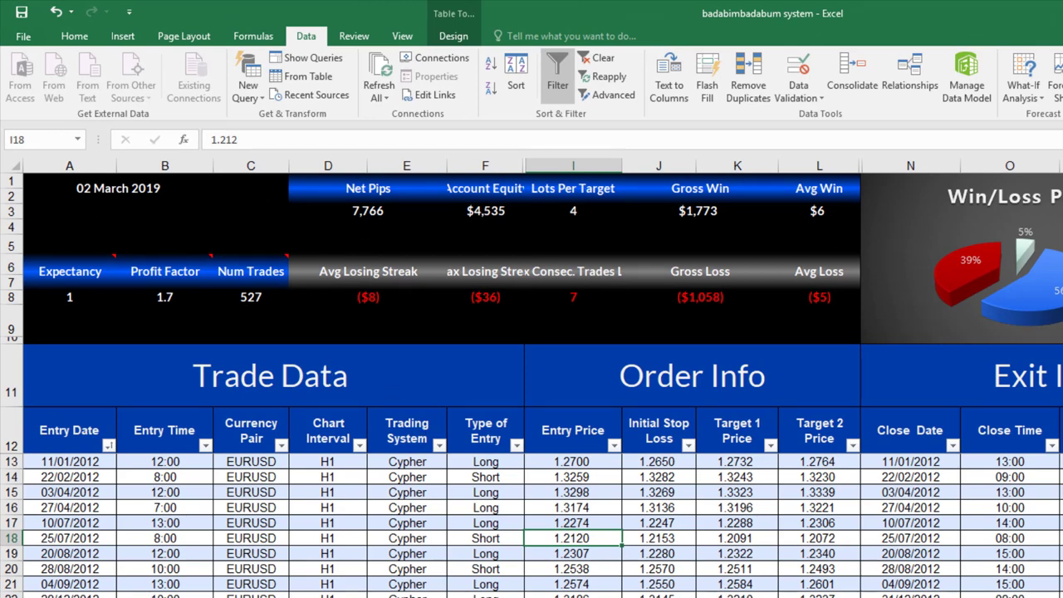
key(ctrl+Page_Down)
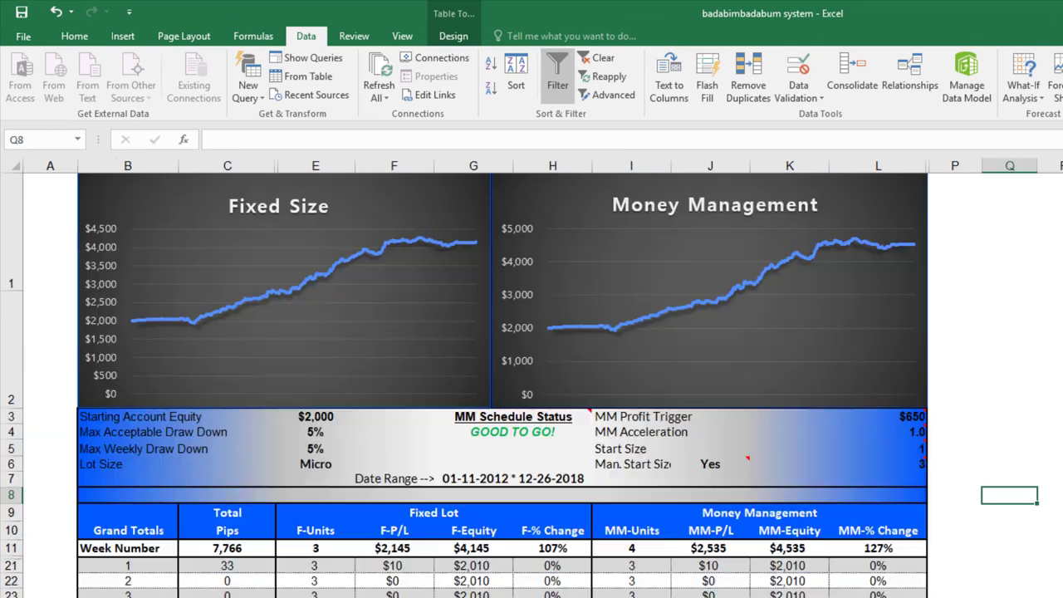
click(324, 416)
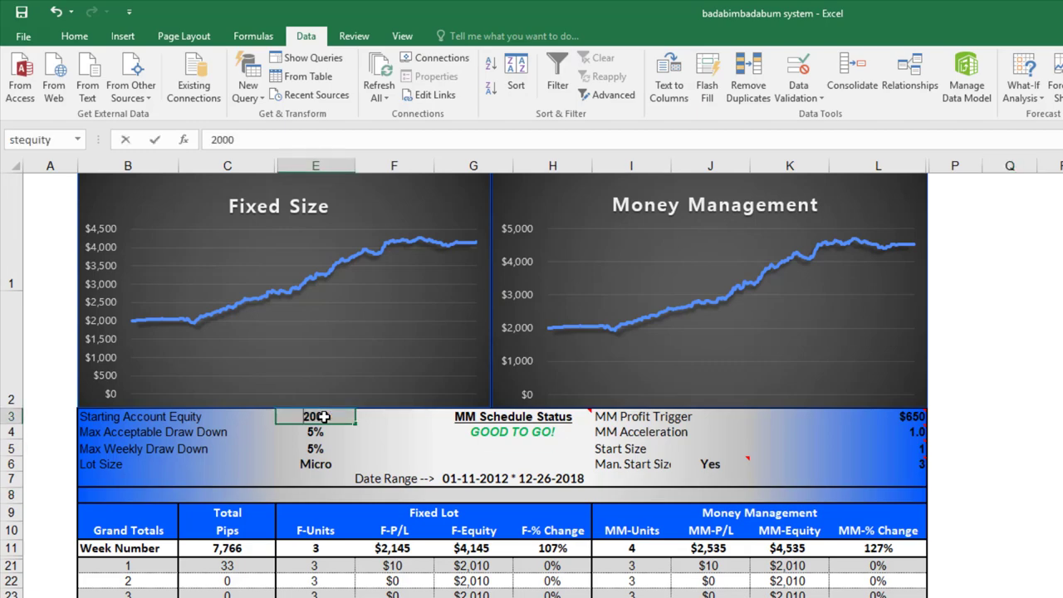
text(100000)
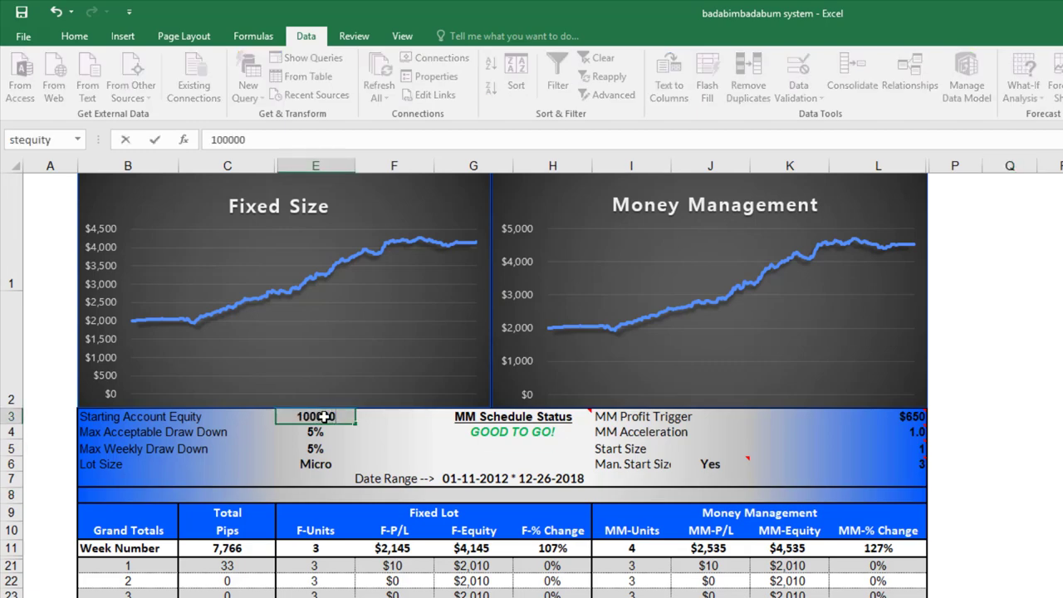
key(Return)
Step: Set both the Max Acceptable Draw Down and the Max Weekly Draw Down to 10%
text(10)
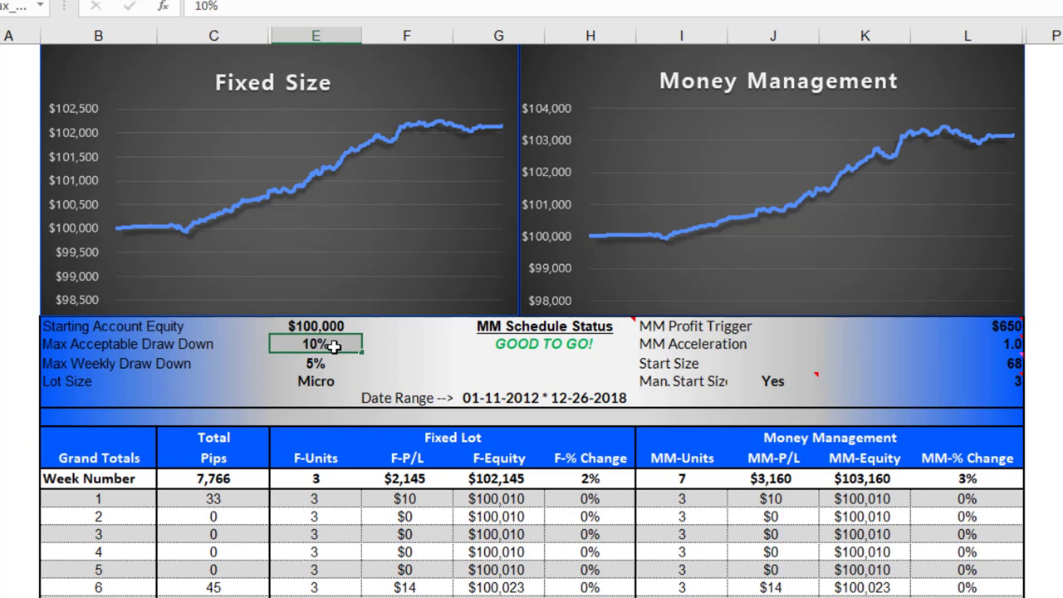
click(332, 363)
text(1)
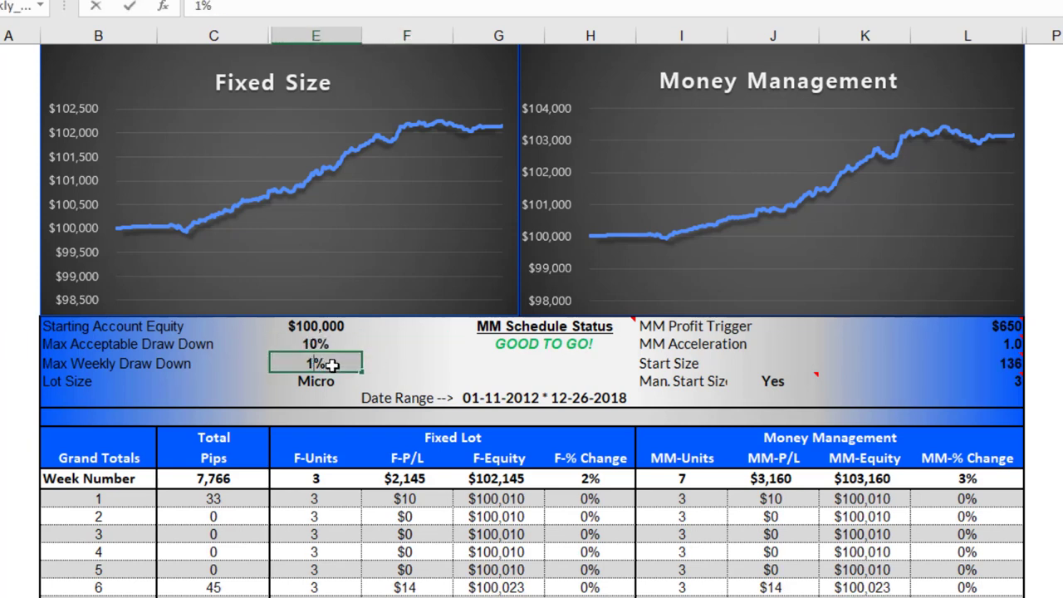
text(0)
key(Tab)
Step: Set the MM Profit Trigger to $30,000 and the Lot Size to Mini
click(990, 319)
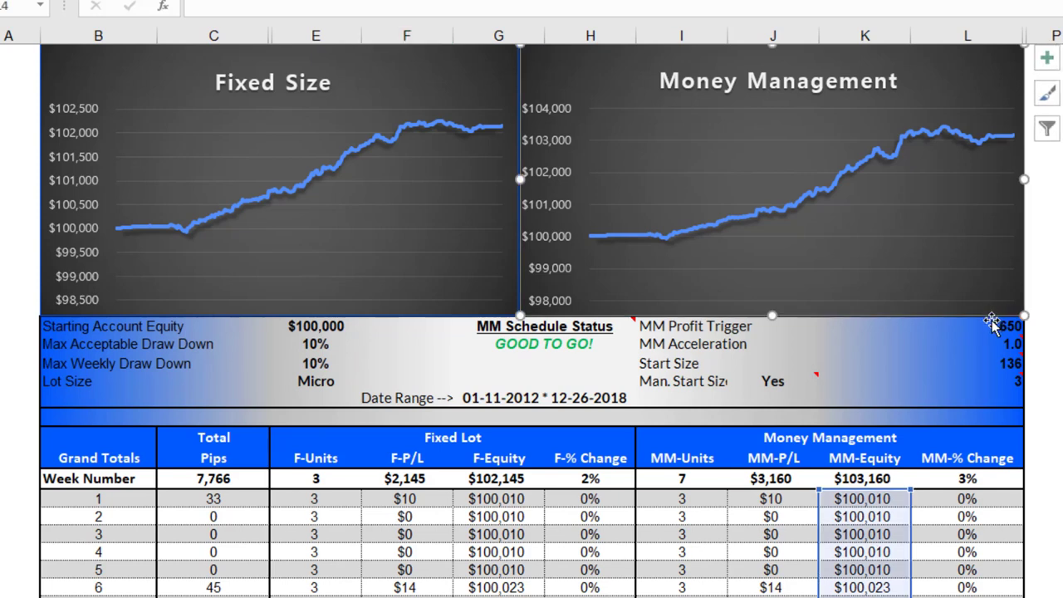
click(986, 326)
text(30000)
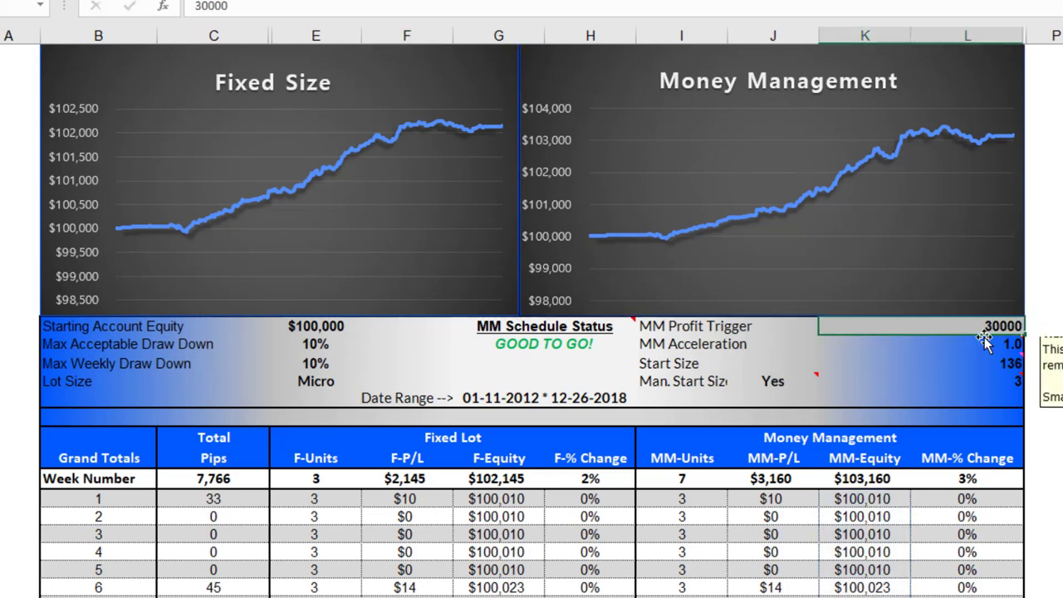
key(Return)
click(356, 381)
click(370, 381)
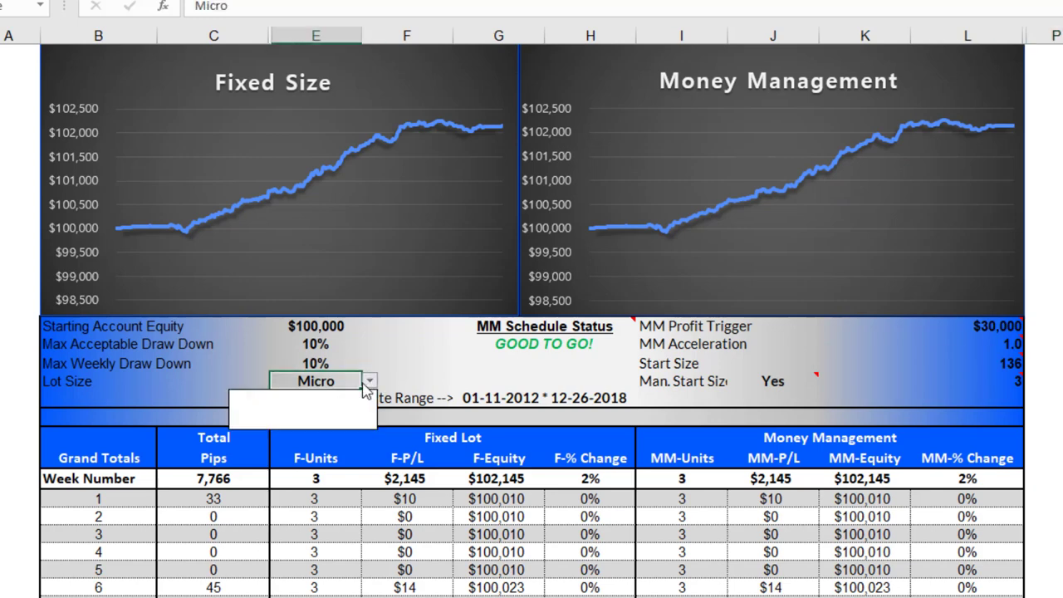
click(299, 410)
Step: Set the MM Acceleration to 6 for the new system
click(943, 343)
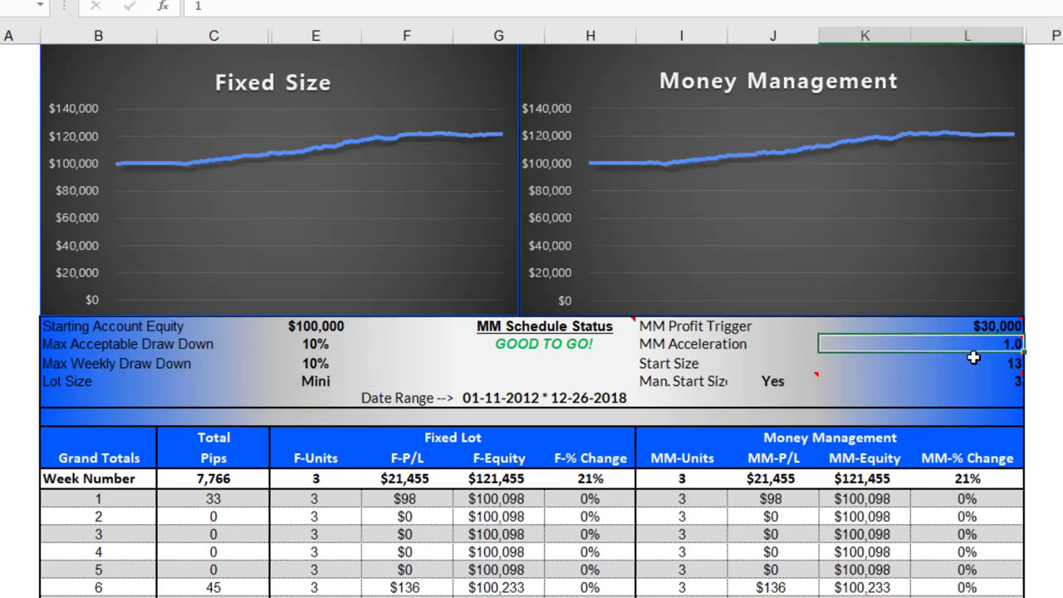
mouse_move(941, 383)
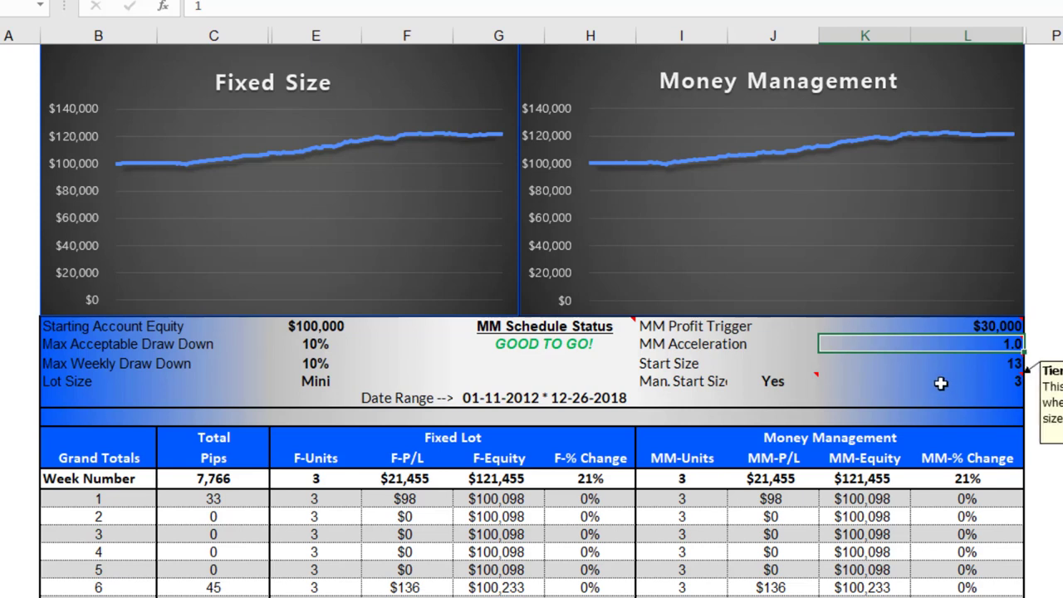
key(F2)
key(BackSpace)
text(6)
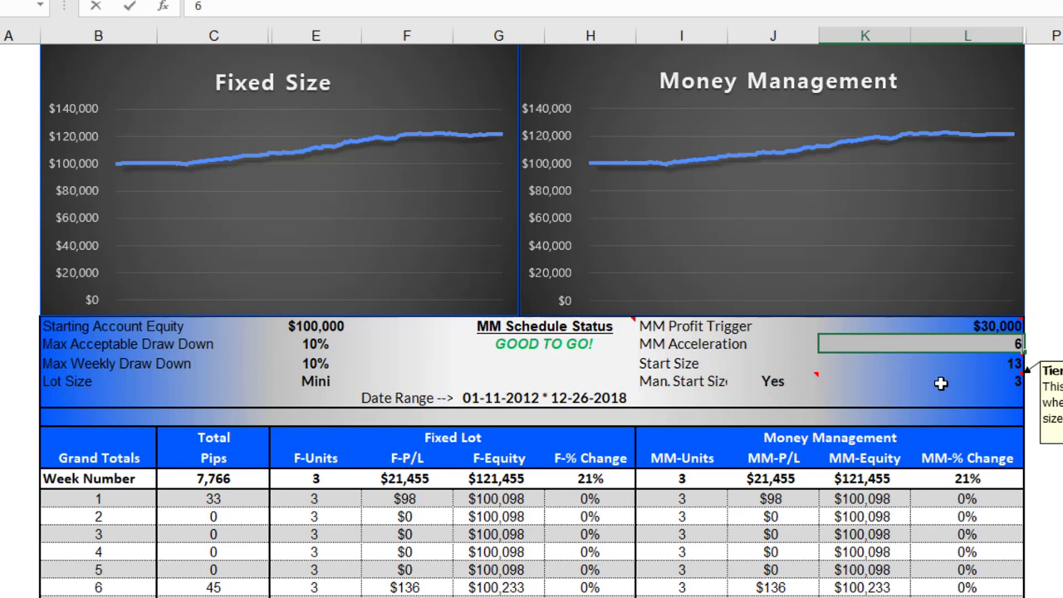
key(Tab)
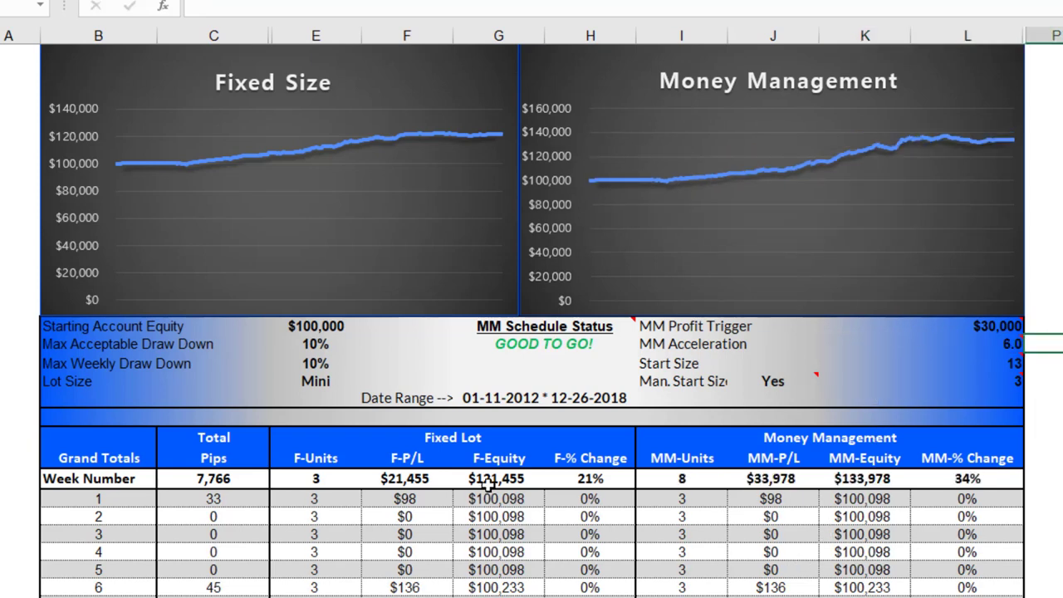
Step: Try the Man. Start Size option at No to use the recommended start size in the performance calculations
click(782, 383)
click(827, 380)
click(768, 407)
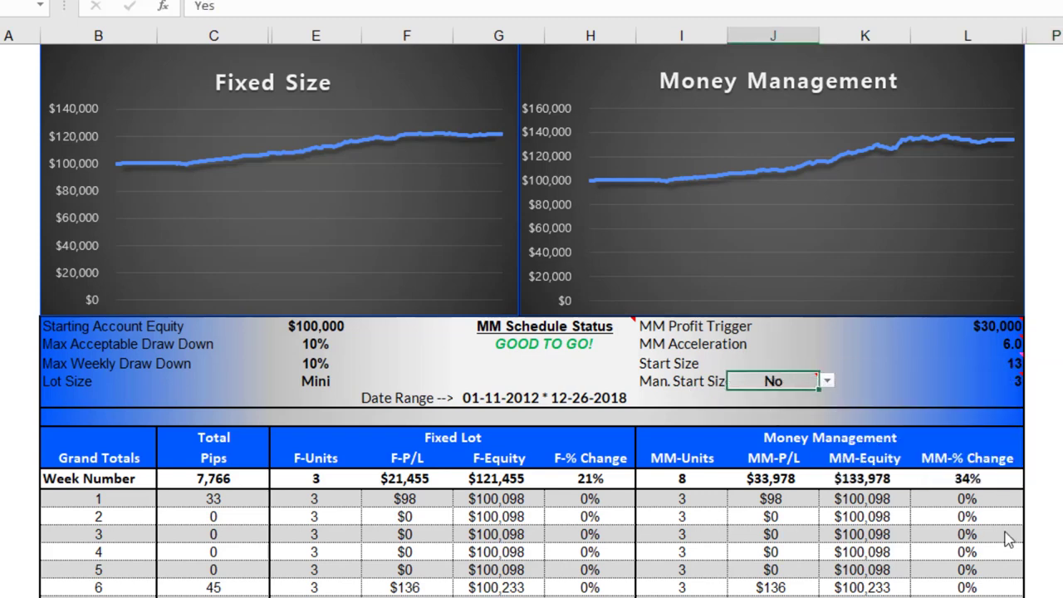
click(918, 380)
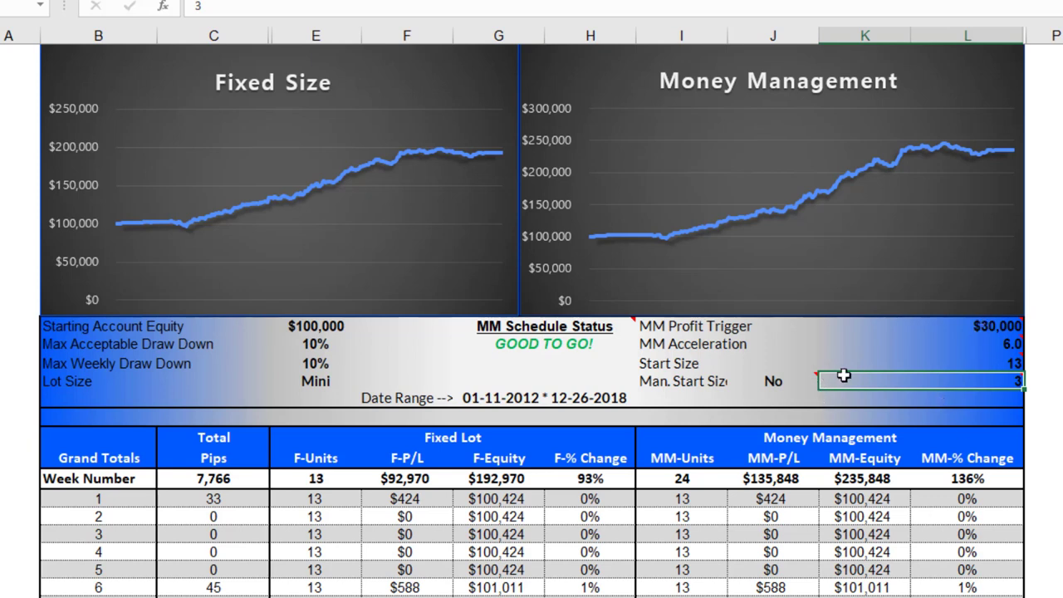
Step: Set the new system's Man. Start Size option to Yes with a manual start size of 16
click(802, 382)
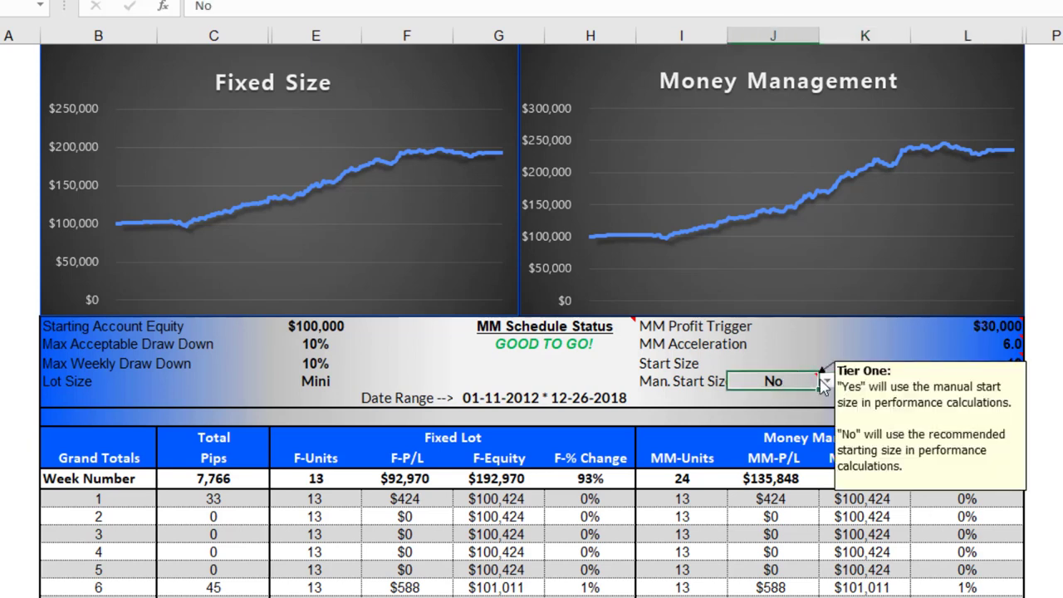
click(827, 380)
click(777, 408)
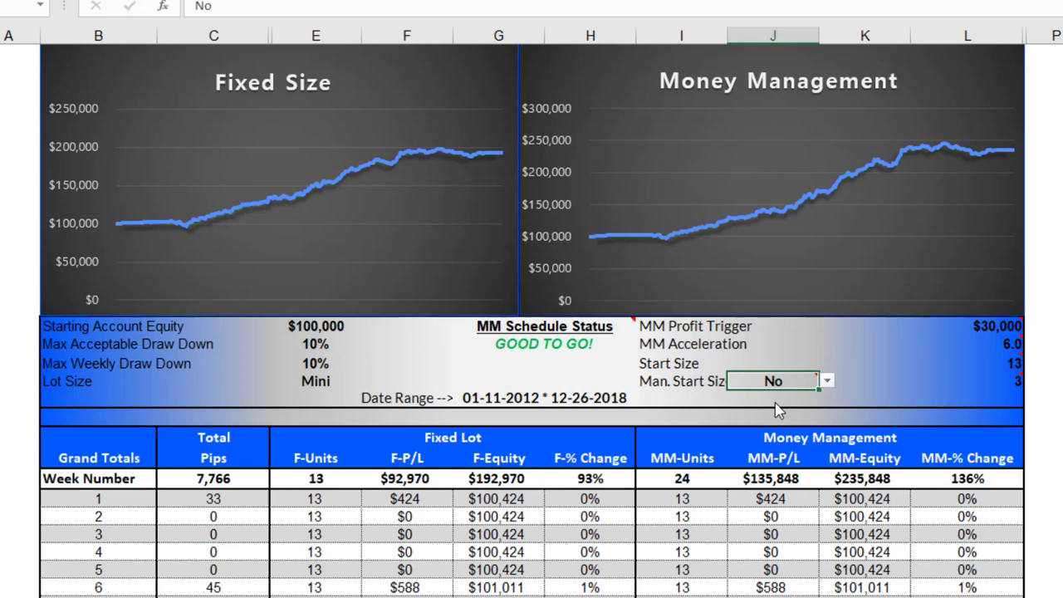
click(1000, 373)
text(16)
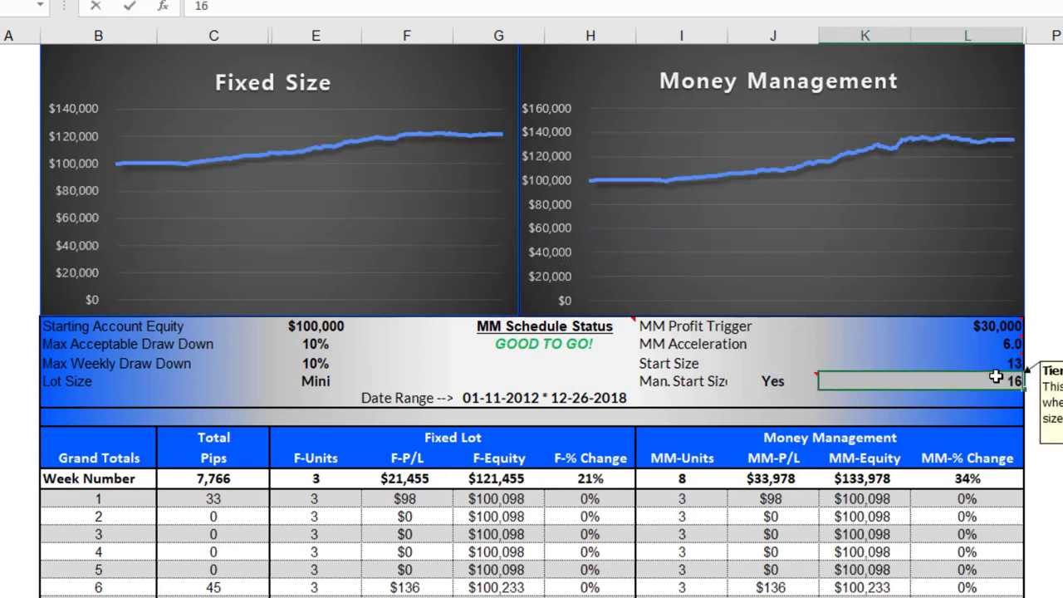
key(Return)
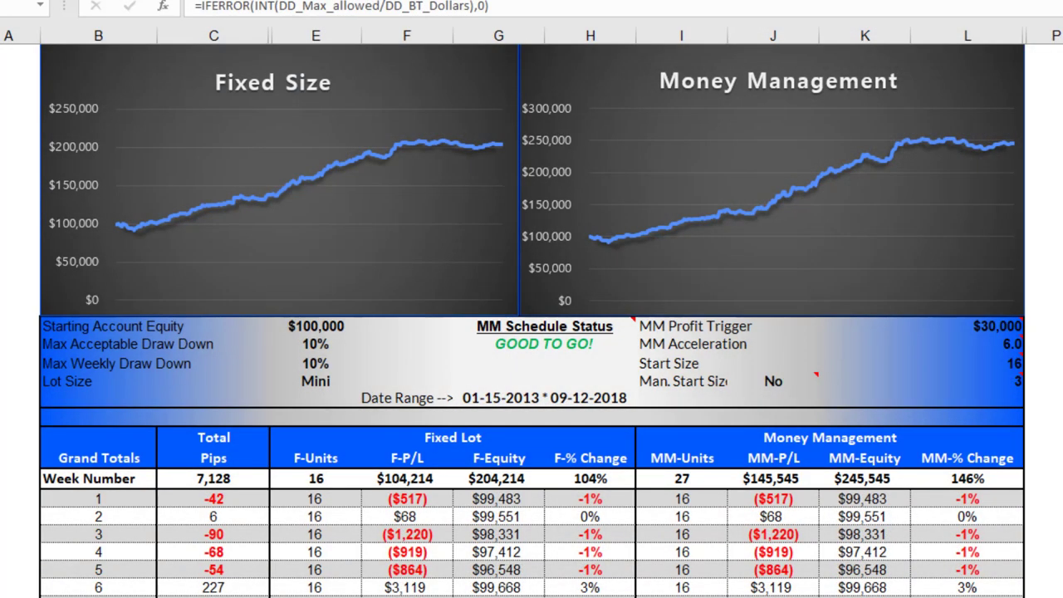
Step: In the old system's workbook, set the Man. Start Size option to Yes with a manual start size of 16
click(981, 367)
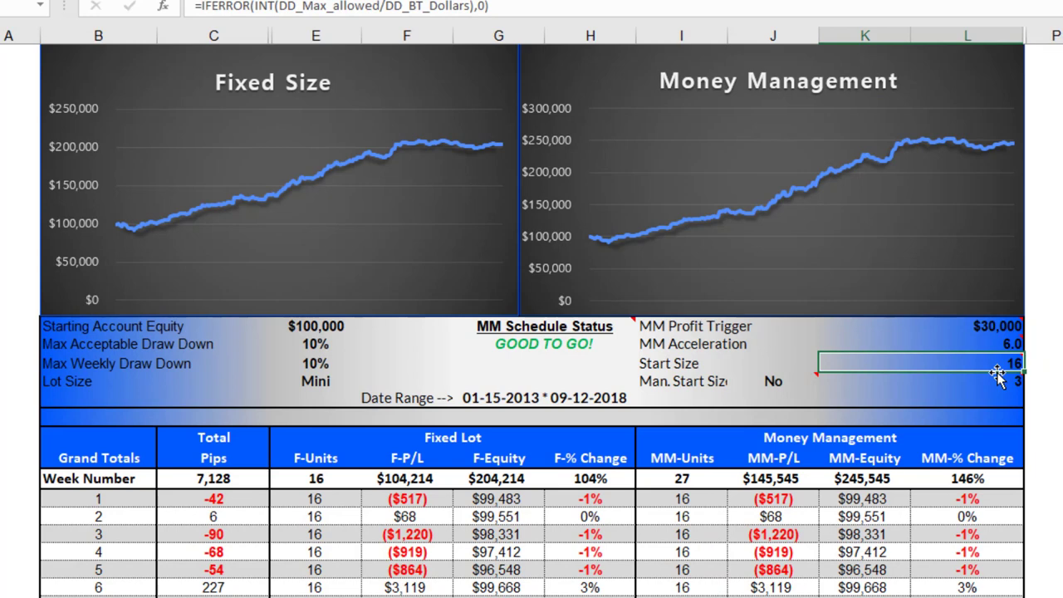
mouse_move(776, 382)
click(797, 381)
click(820, 381)
click(777, 395)
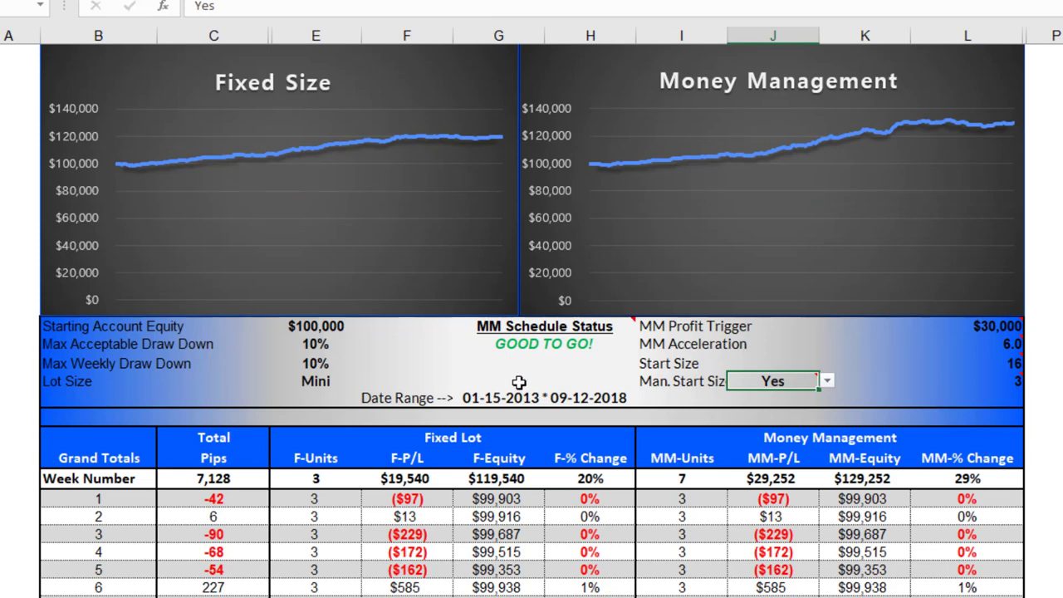
click(977, 378)
text(16)
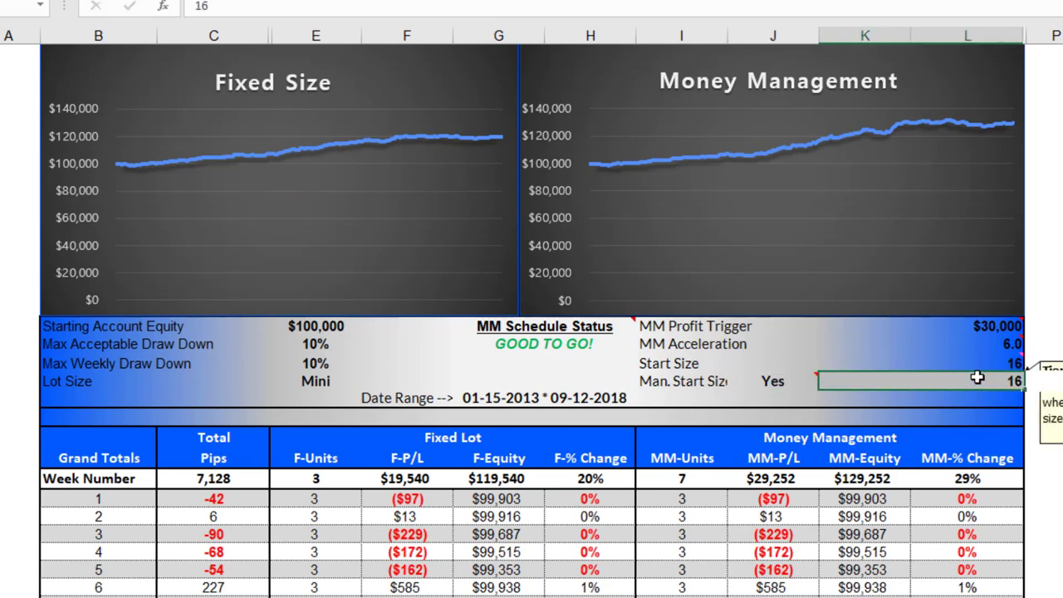
key(Tab)
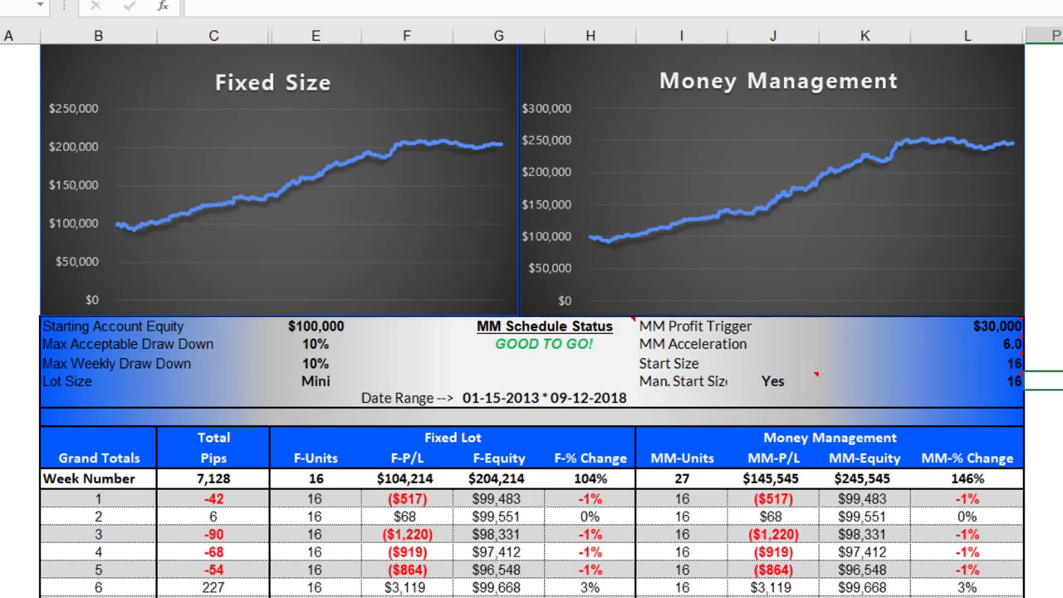
Step: Compare the fixed lot and money management results between the old and new systems' workbooks
mouse_move(1007, 381)
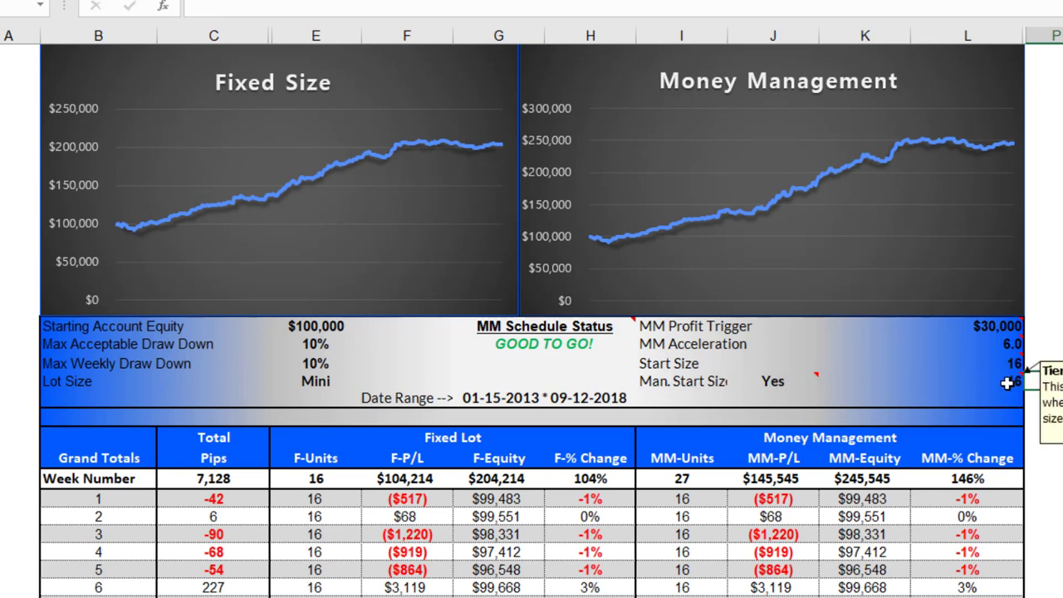
mouse_move(990, 325)
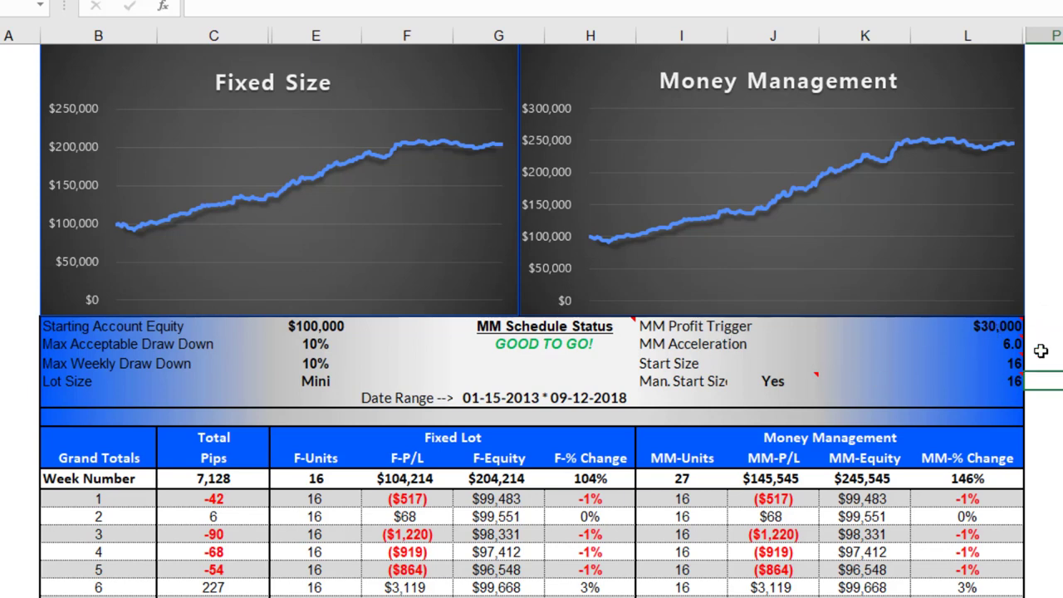
mouse_move(1010, 344)
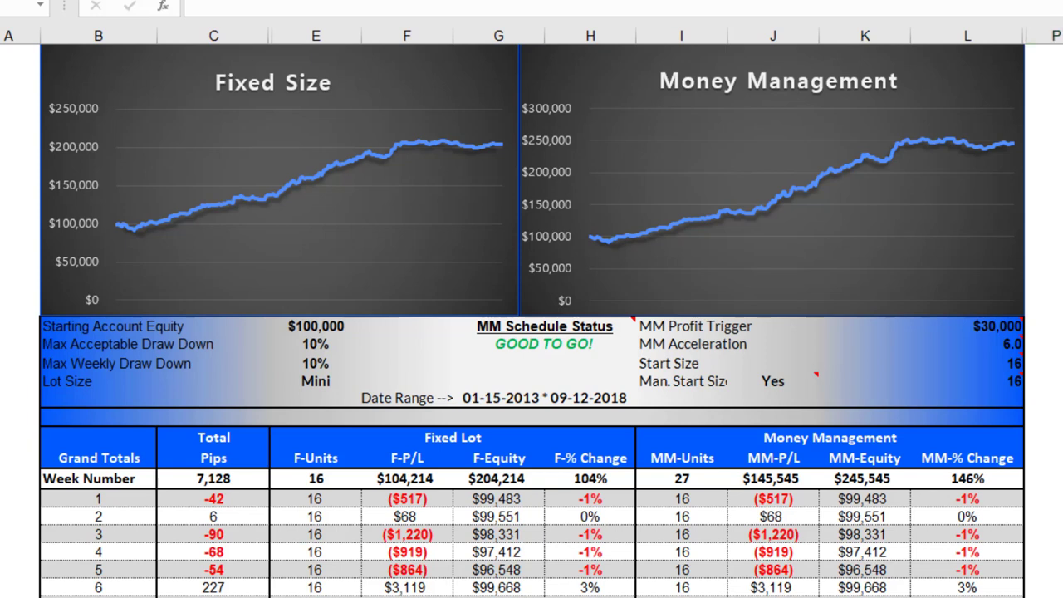
key(Return)
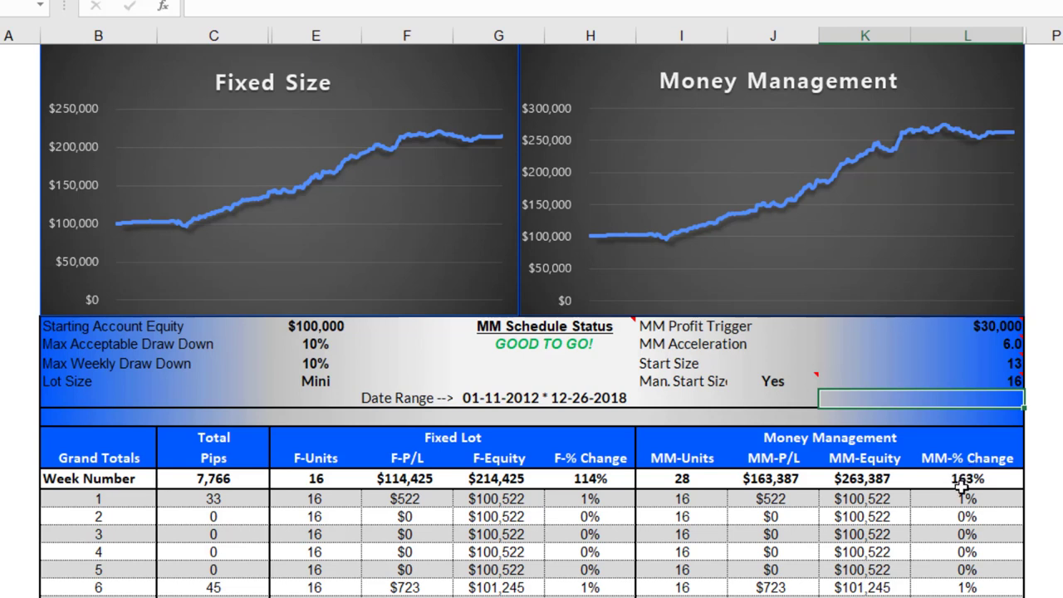
key(Right)
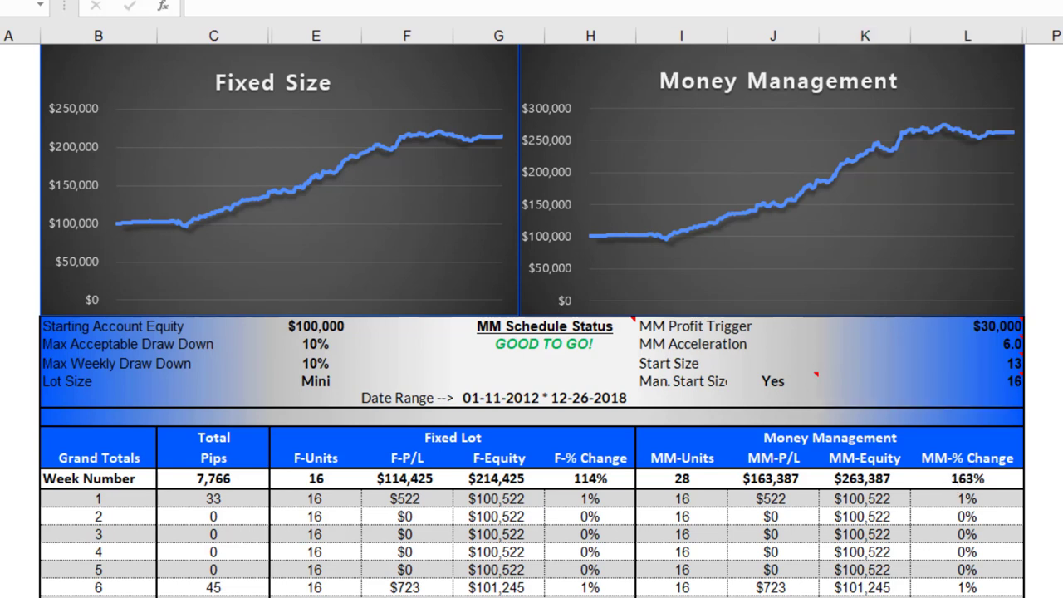
click(920, 399)
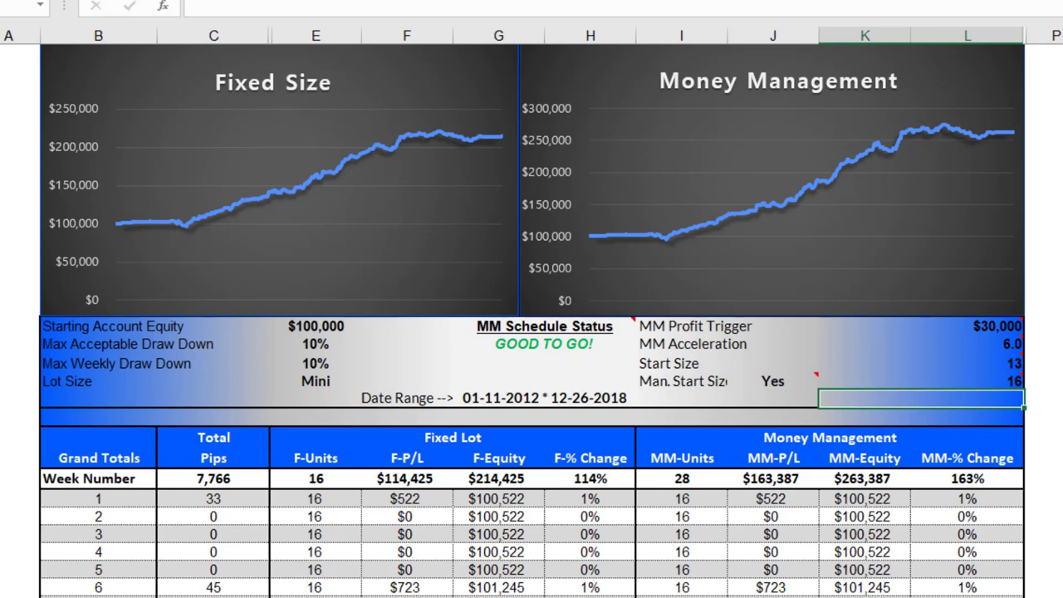
key(Right)
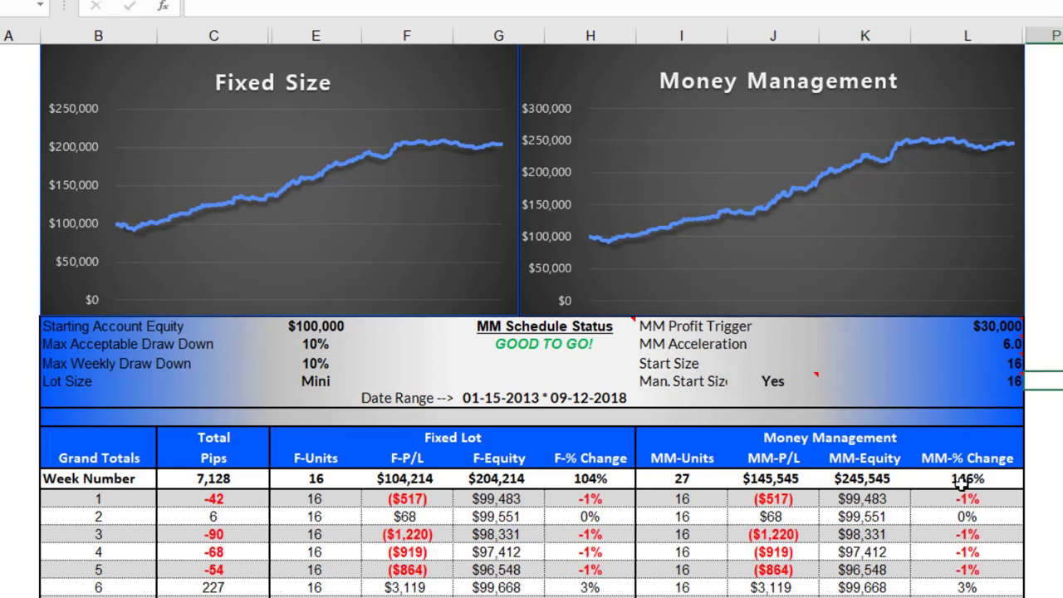
key(Right)
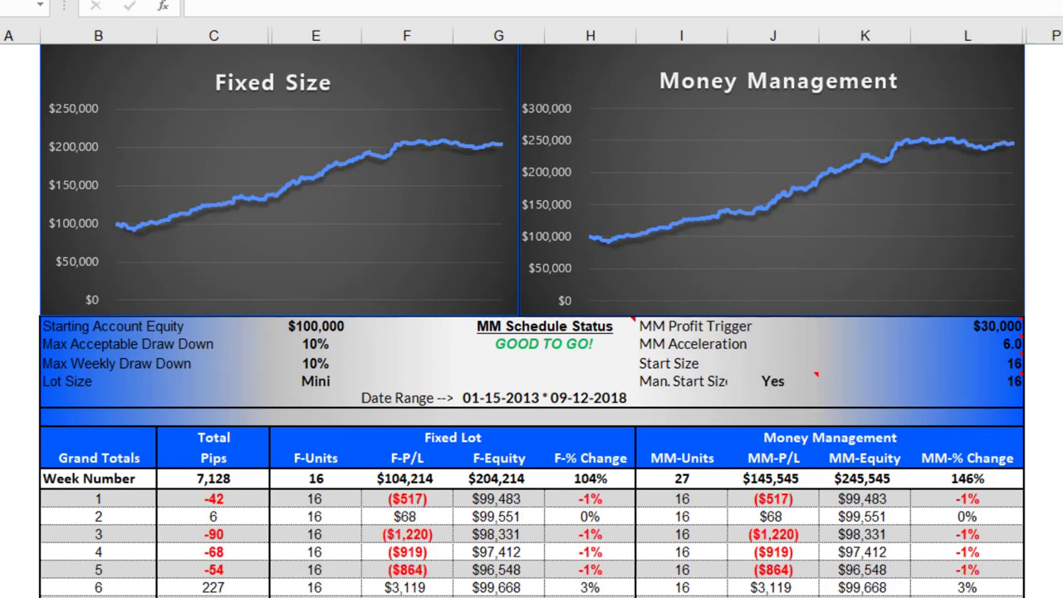
key(Left)
key(Left)
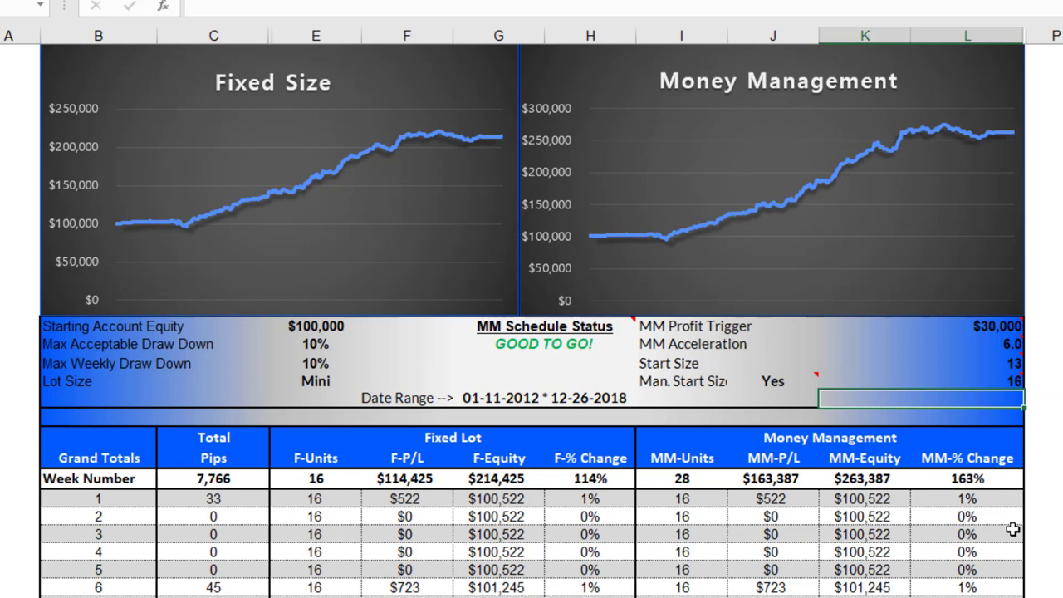